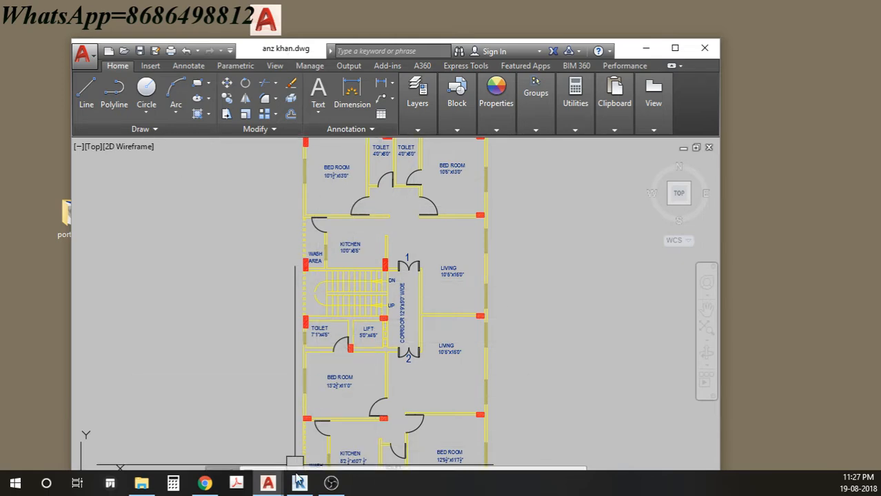
- Switch from the AutoCAD apartment plan to Revit's empty Project1 Level 1 floor plan
{"action": "mouse_move", "coordinate": [299, 483]}
{"action": "left_click", "coordinate": [305, 436]}
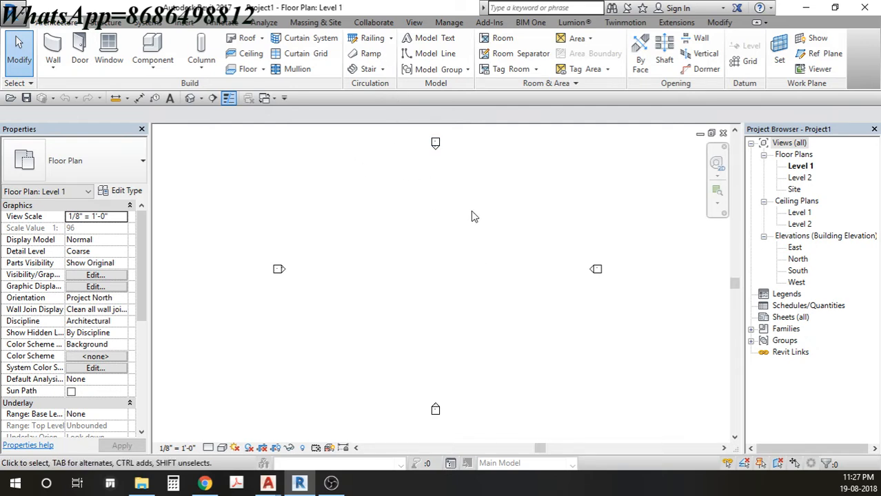
{"action": "left_click_drag", "start_coordinate": [473, 216], "coordinate": [492, 205]}
{"action": "left_click_drag", "start_coordinate": [378, 253], "coordinate": [484, 324]}
{"action": "left_click_drag", "start_coordinate": [338, 185], "coordinate": [482, 325]}
{"action": "mouse_move", "coordinate": [371, 188]}
{"action": "left_mouse_down"}
{"action": "mouse_move", "coordinate": [366, 183]}
{"action": "mouse_move", "coordinate": [450, 251]}
{"action": "mouse_move", "coordinate": [548, 373]}
{"action": "mouse_move", "coordinate": [349, 180]}
{"action": "mouse_move", "coordinate": [532, 389]}
{"action": "mouse_move", "coordinate": [387, 248]}
{"action": "mouse_move", "coordinate": [338, 177]}
{"action": "mouse_move", "coordinate": [475, 327]}
{"action": "mouse_move", "coordinate": [547, 378]}
{"action": "left_mouse_up"}
{"action": "left_click_drag", "start_coordinate": [366, 10], "coordinate": [423, 226]}
{"action": "left_click_drag", "start_coordinate": [284, 48], "coordinate": [336, 0]}
{"action": "middle_click_drag", "start_coordinate": [432, 204], "coordinate": [418, 227]}
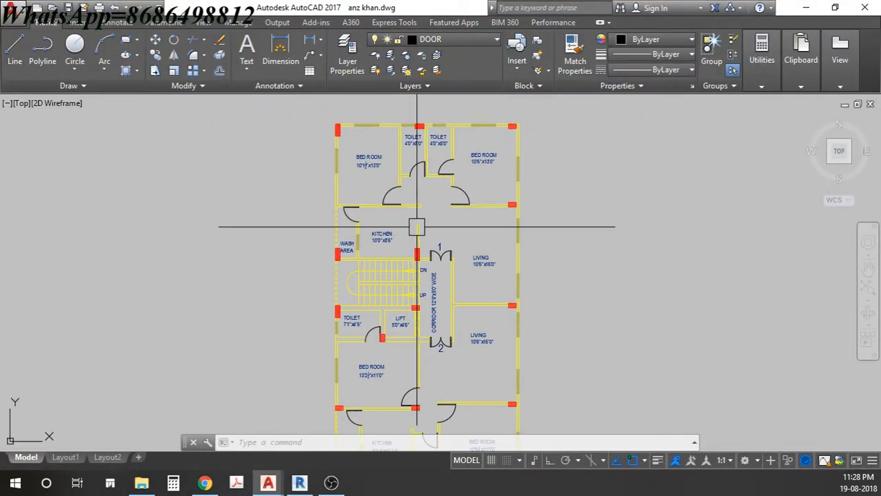
{"action": "middle_click", "coordinate": [438, 211]}
{"action": "middle_click", "coordinate": [438, 211]}
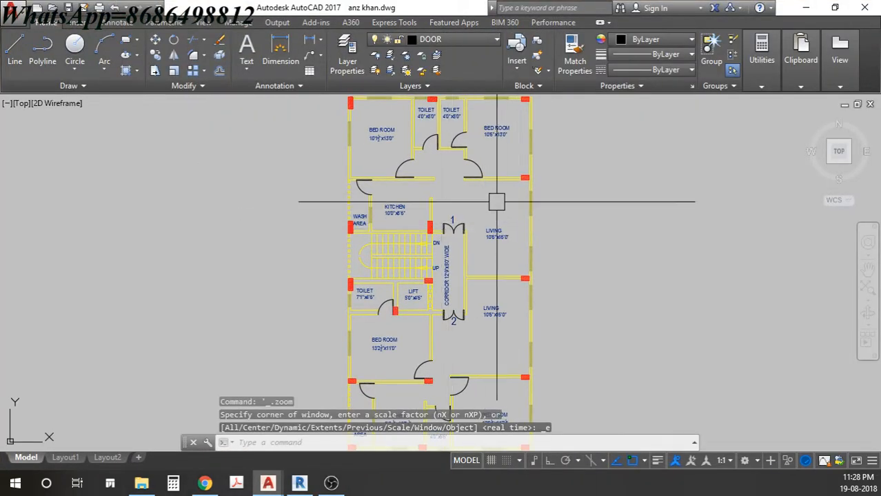
- Pan across the bedrooms and toilets and open AutoCAD's Application menu
{"action": "scroll", "coordinate": [376, 155], "scroll_direction": "up", "scroll_amount": 4}
{"action": "middle_click_drag", "start_coordinate": [393, 150], "coordinate": [367, 203]}
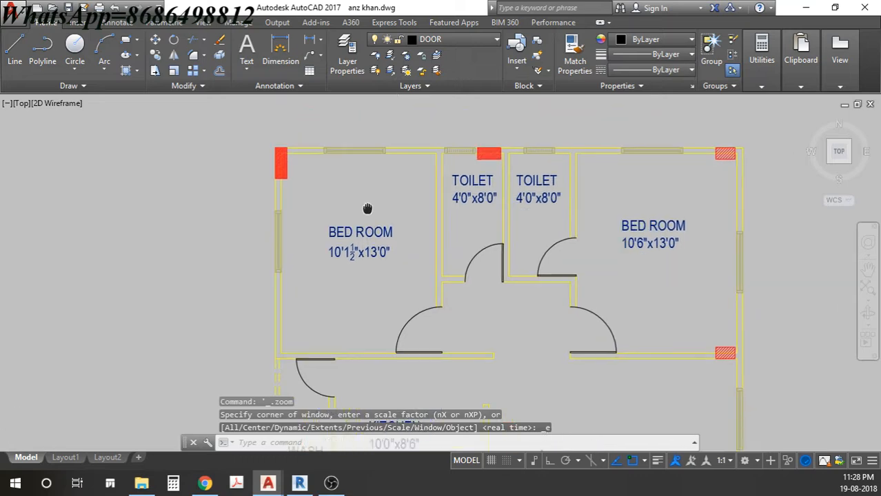
{"action": "scroll", "coordinate": [537, 224], "scroll_direction": "down", "scroll_amount": 5}
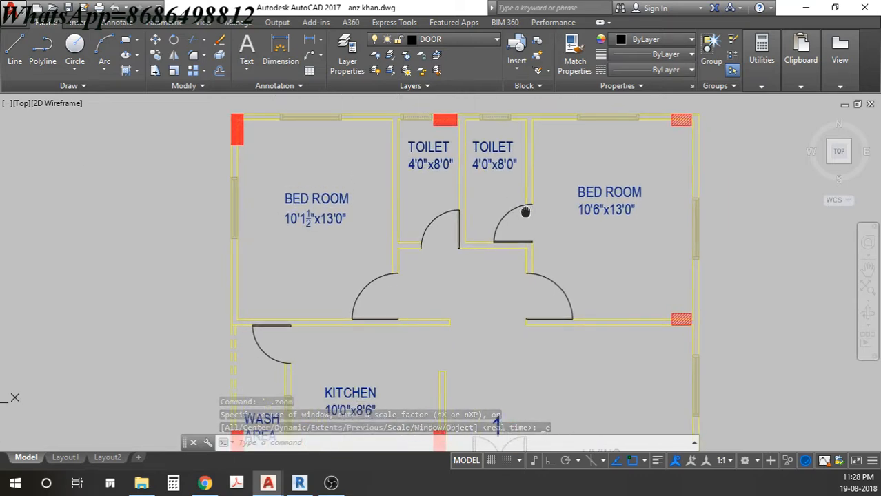
{"action": "middle_click_drag", "start_coordinate": [521, 187], "coordinate": [495, 159]}
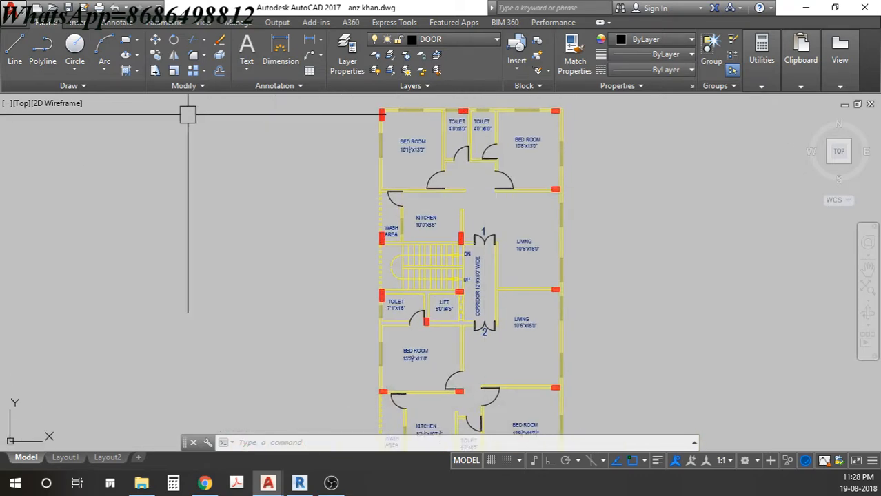
{"action": "left_click", "coordinate": [20, 17]}
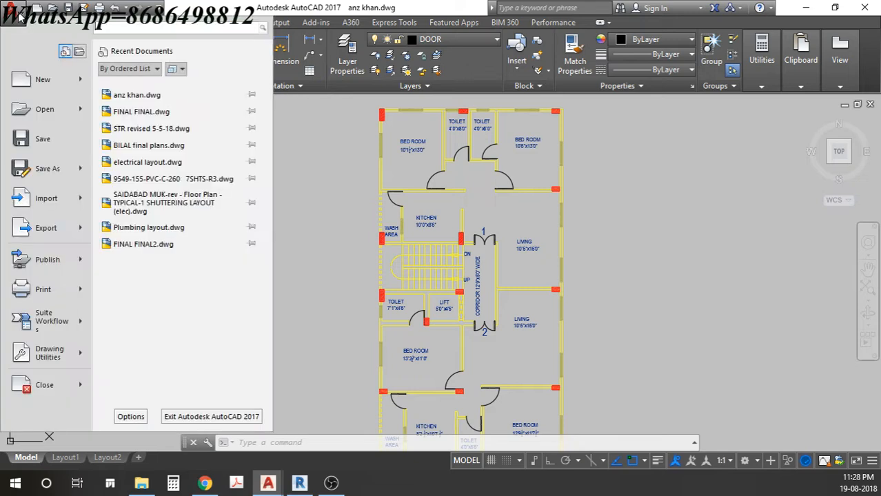
- Save the floor plan to the Desktop as revit link.dwg
{"action": "left_click", "coordinate": [48, 178]}
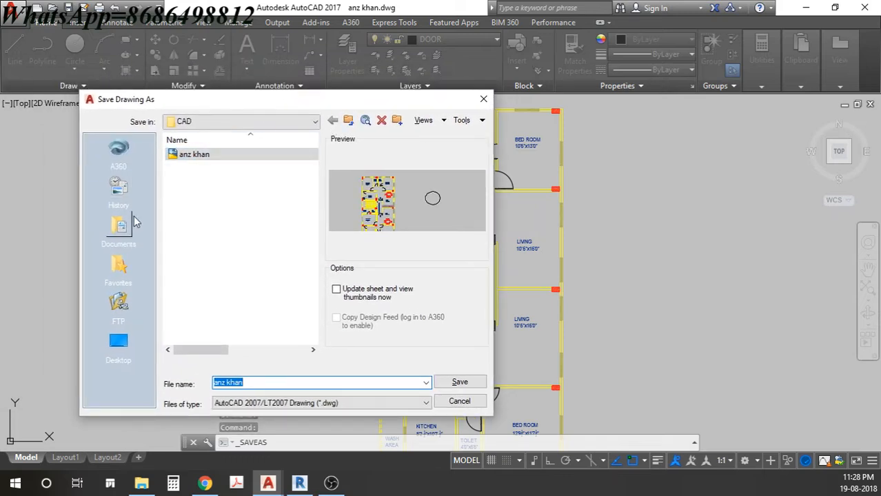
{"action": "left_click", "coordinate": [126, 340]}
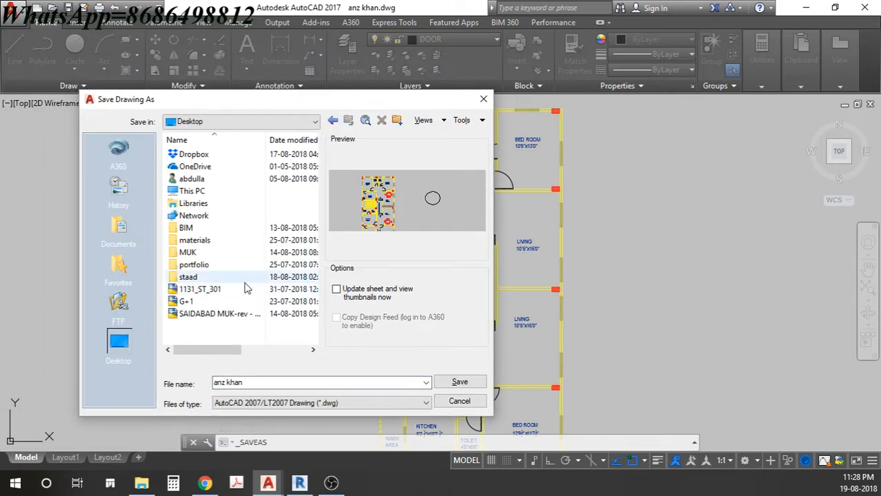
{"action": "left_click", "coordinate": [249, 381]}
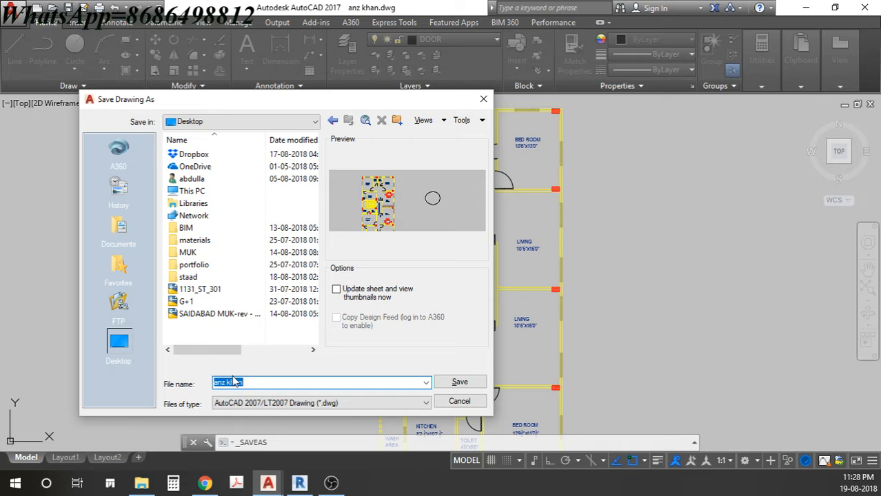
{"action": "type", "text": "revit link"}
{"action": "left_click", "coordinate": [460, 384]}
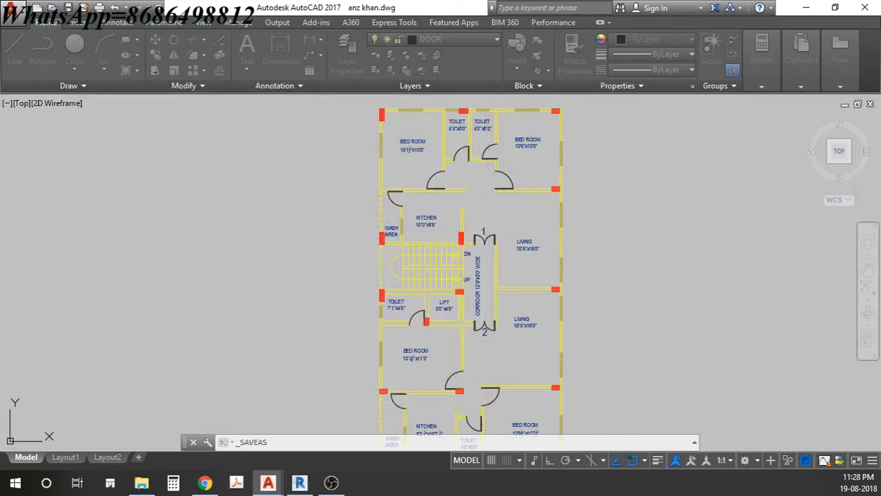
- Minimize AutoCAD, maximize Revit and show the Insert tab's linking and importing options
{"action": "left_click", "coordinate": [804, 7]}
{"action": "left_click_drag", "start_coordinate": [420, 230], "coordinate": [390, 1]}
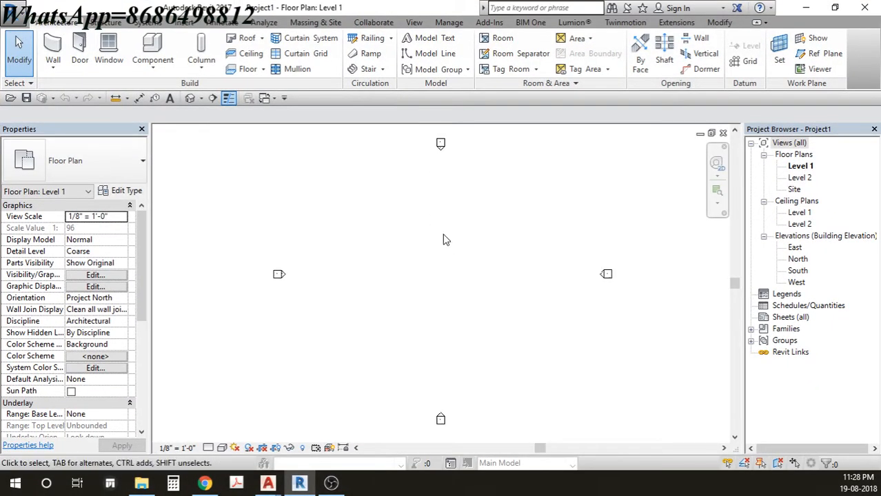
{"action": "left_click", "coordinate": [183, 22]}
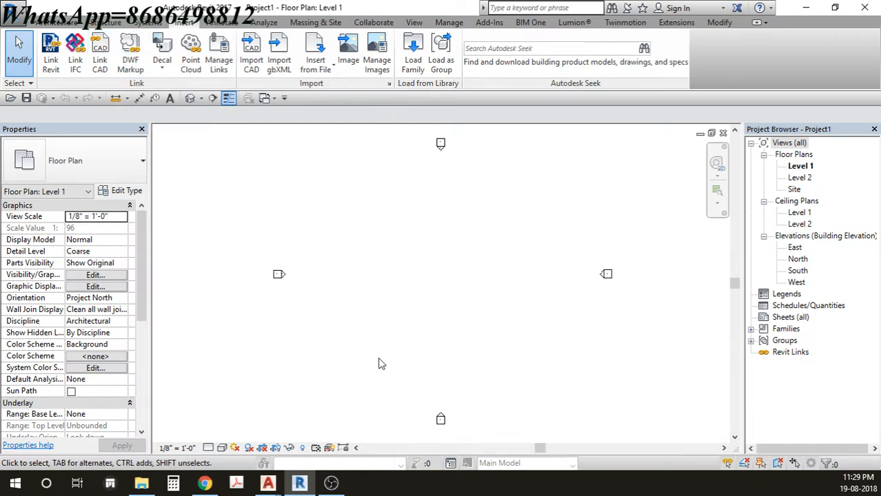
{"action": "mouse_move", "coordinate": [268, 483]}
- In Link CAD, pick revit link.dwg from the Desktop, then switch over to AutoCAD
{"action": "left_click", "coordinate": [101, 69]}
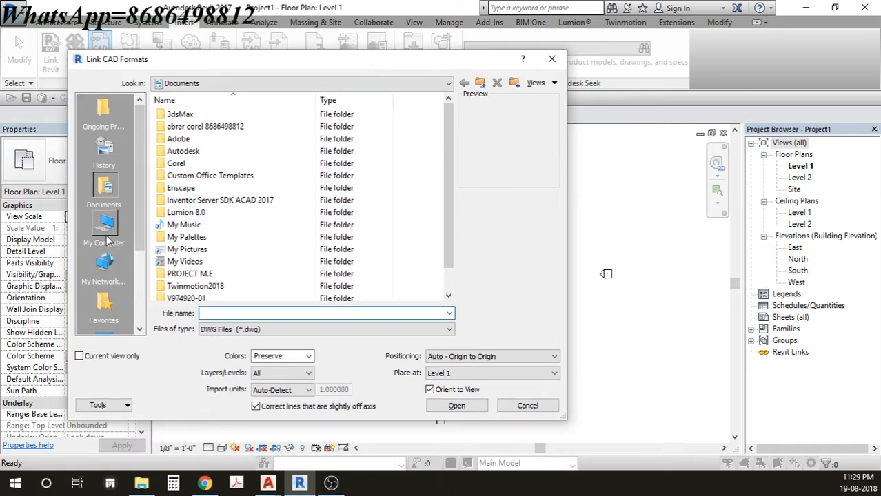
{"action": "scroll", "coordinate": [105, 235], "scroll_direction": "down", "scroll_amount": 3}
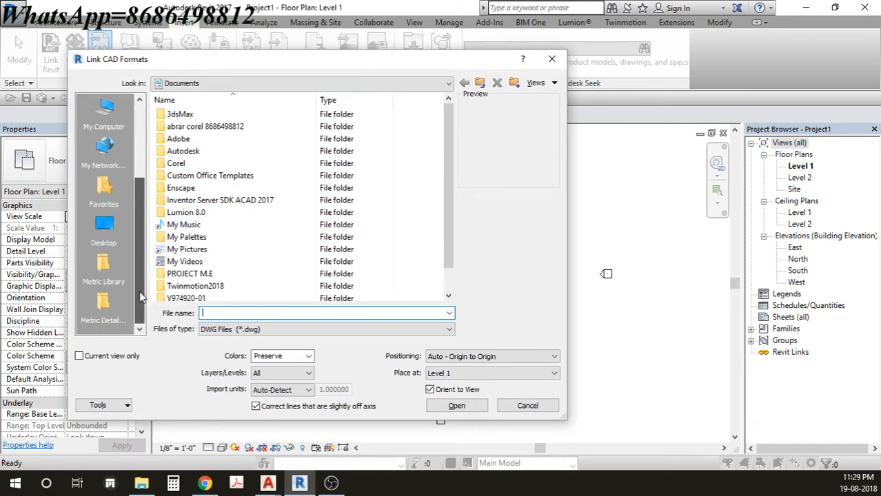
{"action": "left_click", "coordinate": [104, 227]}
{"action": "left_click", "coordinate": [193, 274]}
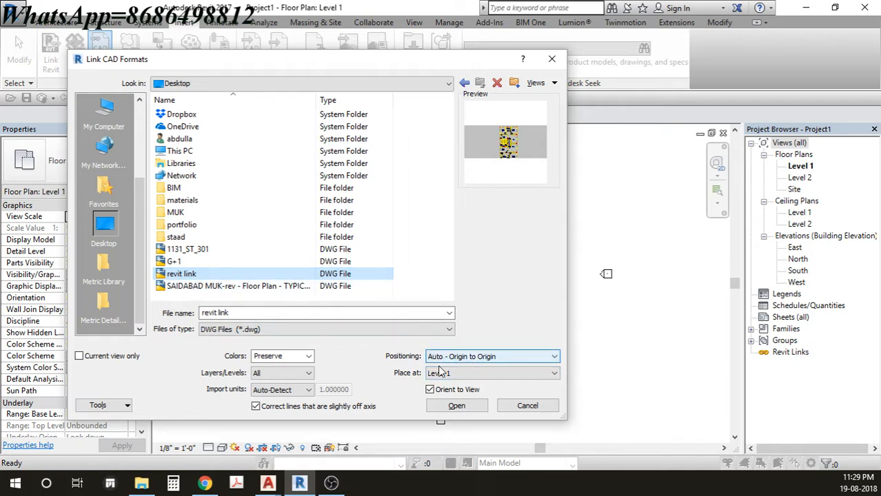
{"action": "left_click", "coordinate": [347, 441]}
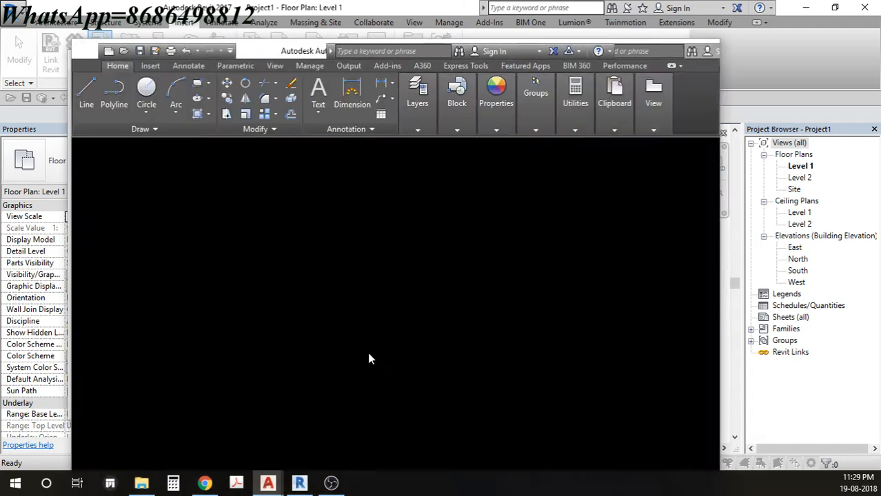
- Maximize AutoCAD, zoom to extents and select all plan objects with a crossing window
{"action": "middle_click", "coordinate": [374, 310]}
{"action": "middle_click", "coordinate": [374, 309]}
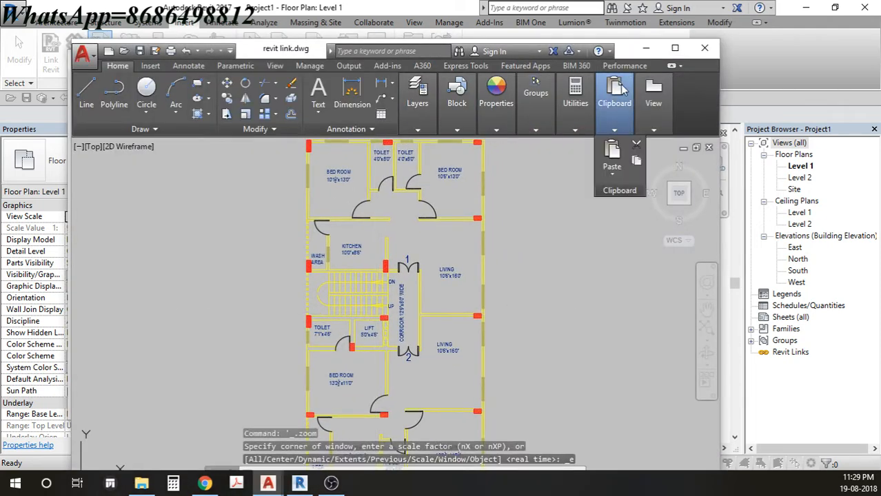
{"action": "left_click", "coordinate": [674, 48]}
{"action": "scroll", "coordinate": [430, 248], "scroll_direction": "down", "scroll_amount": 5}
{"action": "middle_click_drag", "start_coordinate": [427, 248], "coordinate": [432, 230]}
{"action": "left_click", "coordinate": [503, 118]}
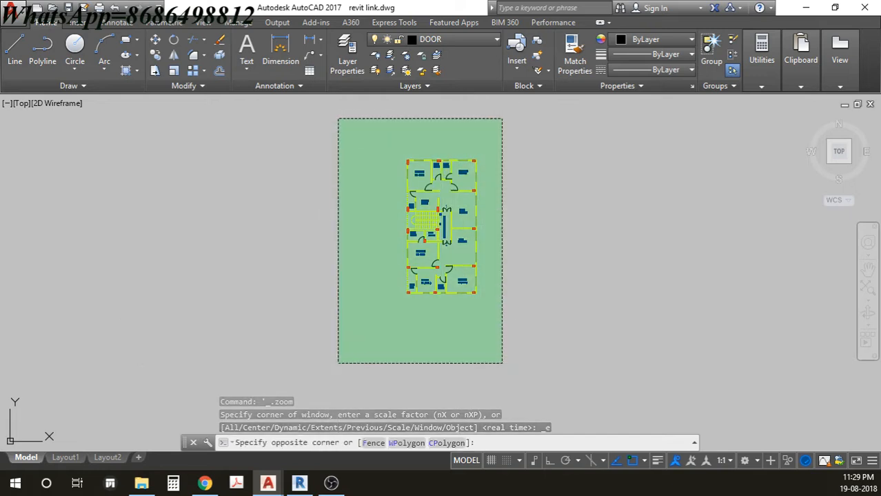
{"action": "left_click", "coordinate": [338, 363]}
{"action": "scroll", "coordinate": [429, 301], "scroll_direction": "up", "scroll_amount": 6}
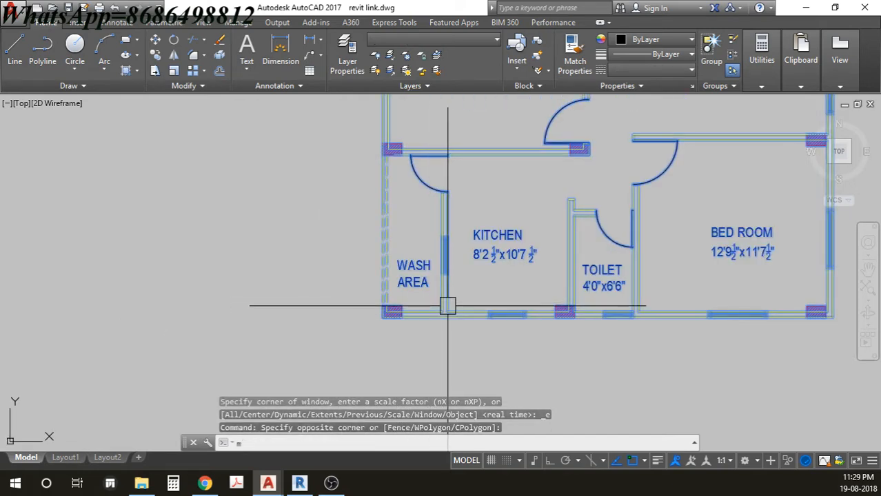
- Move the selection from the wash-area wall corner to 0,0, then review the relocated plan
{"action": "type", "text": "m"}
{"action": "key", "text": "Return"}
{"action": "scroll", "coordinate": [378, 310], "scroll_direction": "up", "scroll_amount": 4}
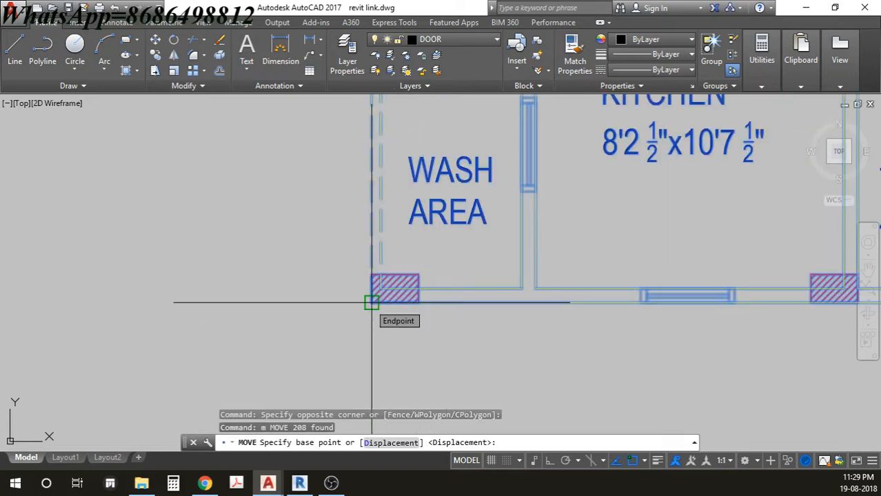
{"action": "left_click", "coordinate": [371, 301]}
{"action": "scroll", "coordinate": [366, 303], "scroll_direction": "down", "scroll_amount": 5}
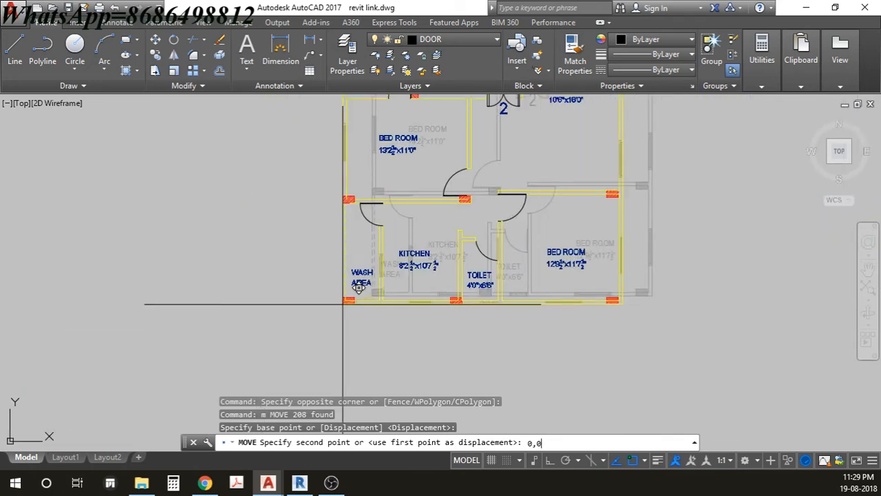
{"action": "key", "text": "Return"}
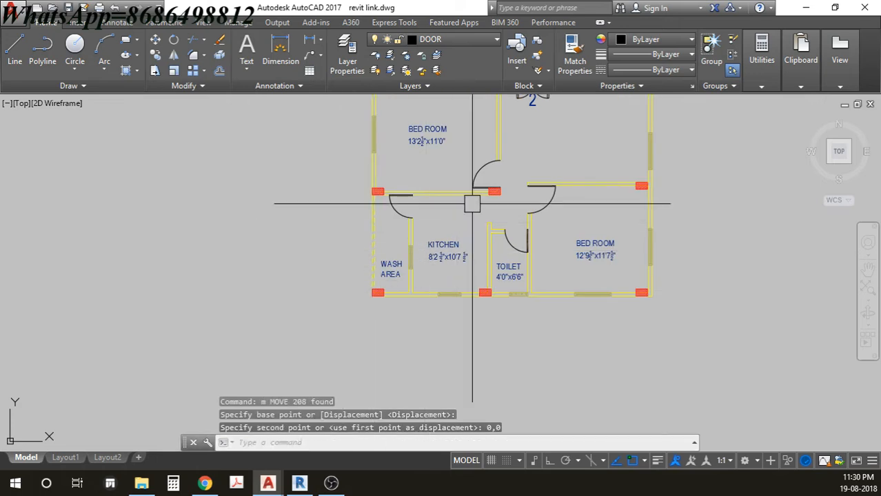
{"action": "scroll", "coordinate": [365, 294], "scroll_direction": "up", "scroll_amount": 2}
{"action": "scroll", "coordinate": [376, 296], "scroll_direction": "up", "scroll_amount": 2}
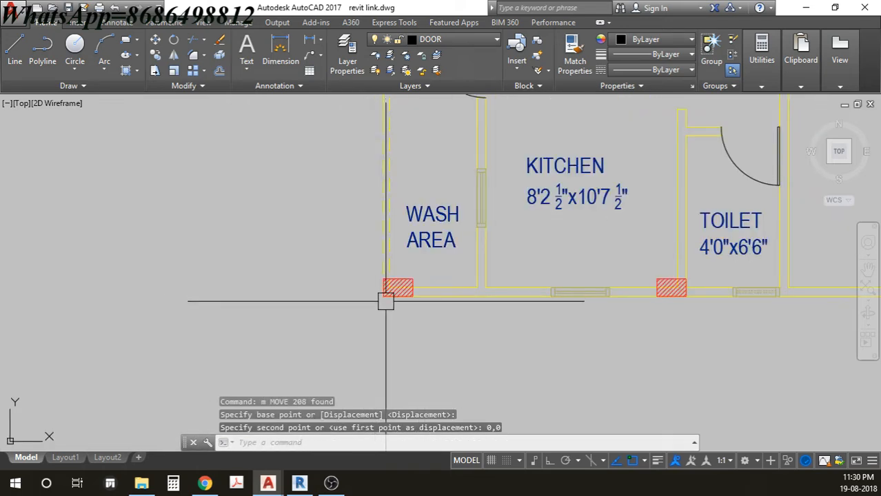
{"action": "scroll", "coordinate": [432, 274], "scroll_direction": "down", "scroll_amount": 4}
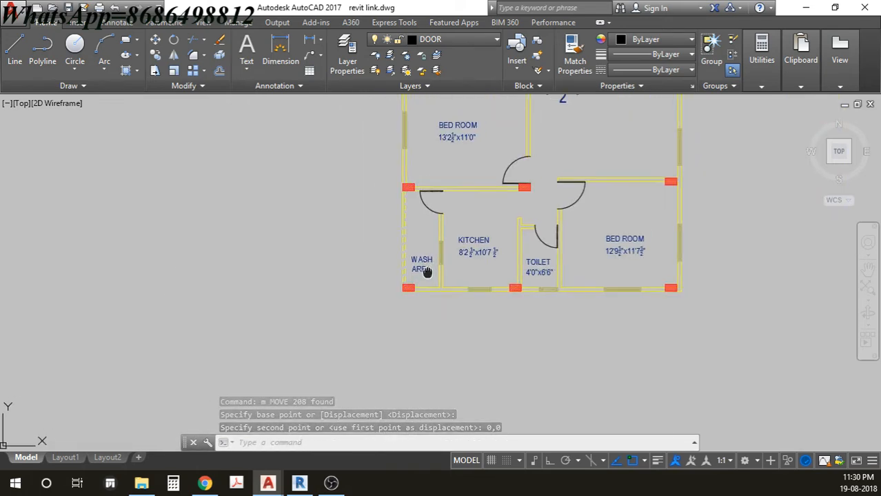
{"action": "scroll", "coordinate": [430, 275], "scroll_direction": "down", "scroll_amount": 3}
{"action": "scroll", "coordinate": [413, 260], "scroll_direction": "down", "scroll_amount": 2}
{"action": "middle_click_drag", "start_coordinate": [388, 259], "coordinate": [388, 332]}
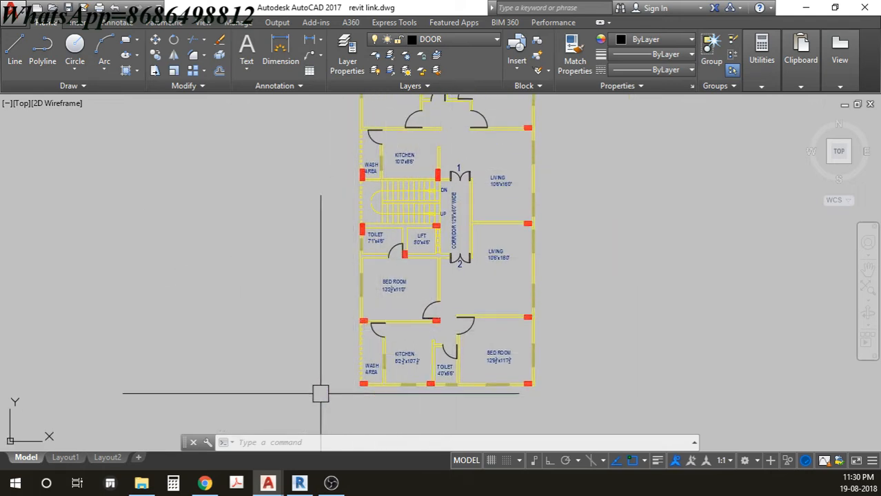
- Switch back to Revit and cancel the pending Link CAD Formats dialog
{"action": "mouse_move", "coordinate": [301, 486]}
{"action": "left_click", "coordinate": [304, 442]}
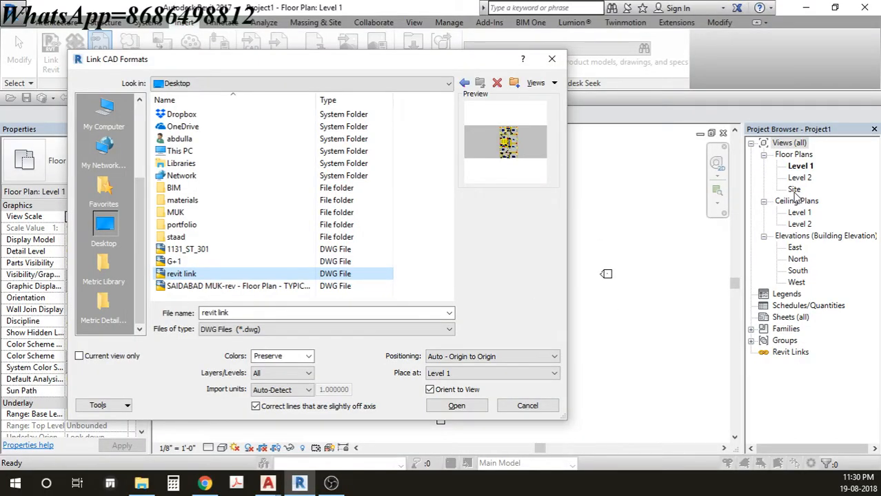
{"action": "left_click", "coordinate": [527, 405]}
- Check the project base point at 0'0" on the Site plan, then reopen Level 1
{"action": "double_click", "coordinate": [793, 189]}
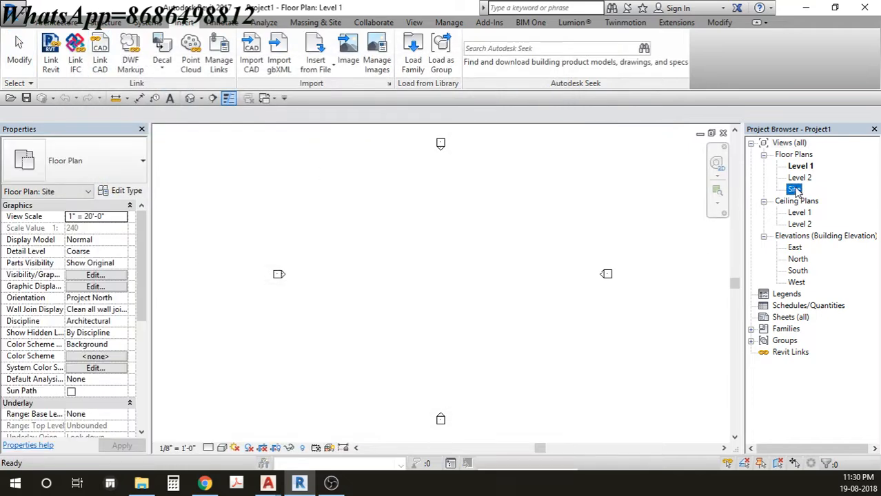
{"action": "scroll", "coordinate": [448, 291], "scroll_direction": "up", "scroll_amount": 2}
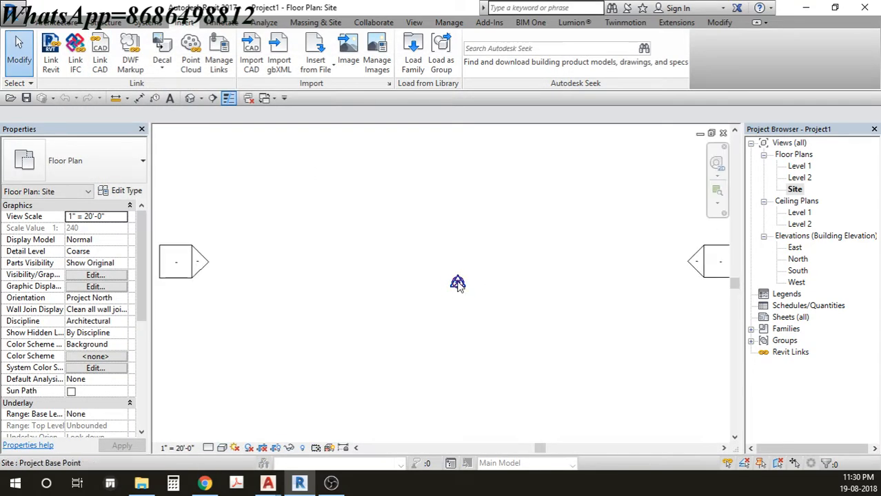
{"action": "scroll", "coordinate": [458, 288], "scroll_direction": "down", "scroll_amount": 1}
{"action": "scroll", "coordinate": [453, 297], "scroll_direction": "down", "scroll_amount": 1}
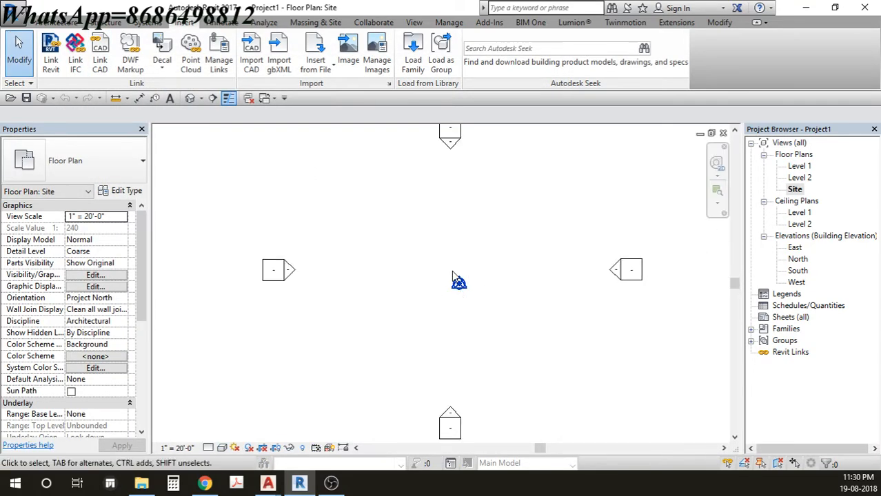
{"action": "left_click_drag", "start_coordinate": [498, 262], "coordinate": [445, 314]}
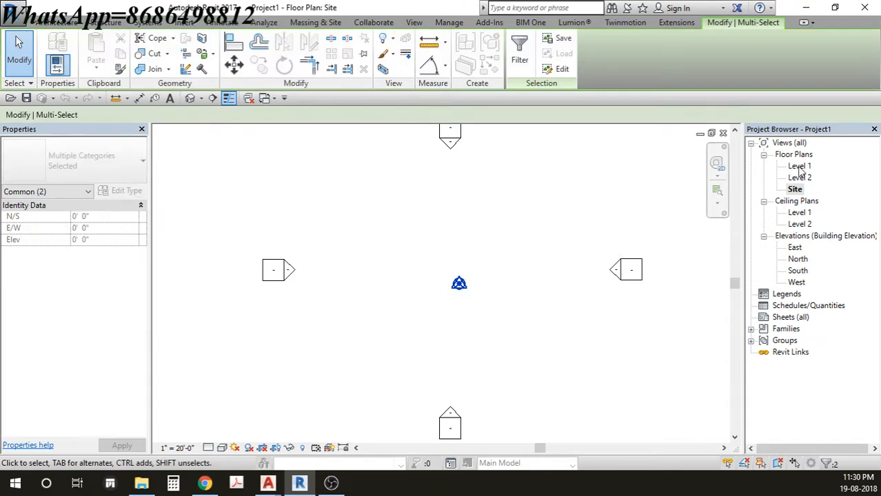
{"action": "double_click", "coordinate": [799, 166]}
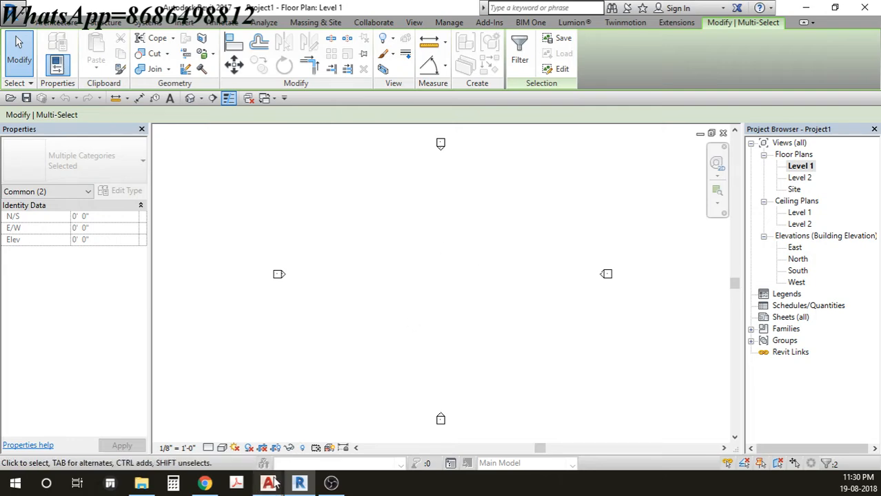
- Clear the selection and choose revit link.dwg from the Desktop in Link CAD
{"action": "mouse_move", "coordinate": [299, 483]}
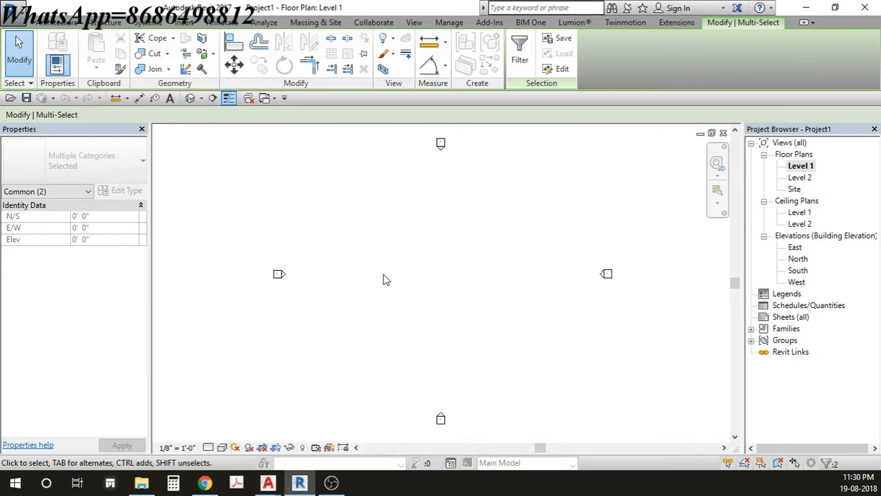
{"action": "left_click", "coordinate": [441, 226]}
{"action": "left_click", "coordinate": [100, 54]}
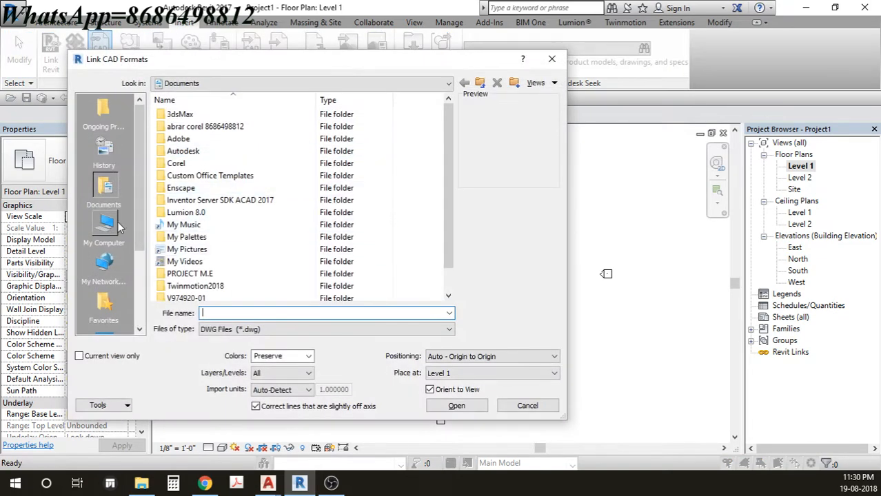
{"action": "left_click_drag", "start_coordinate": [138, 196], "coordinate": [136, 252]}
{"action": "left_click", "coordinate": [103, 262]}
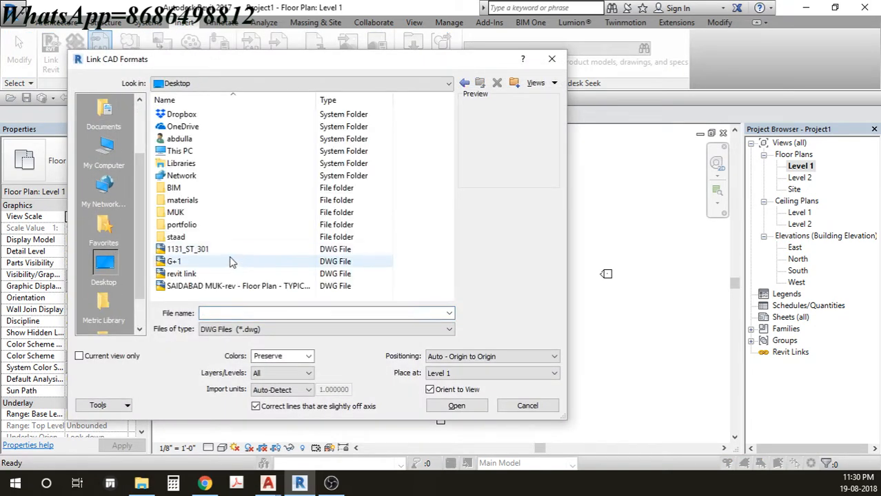
{"action": "left_click", "coordinate": [185, 275]}
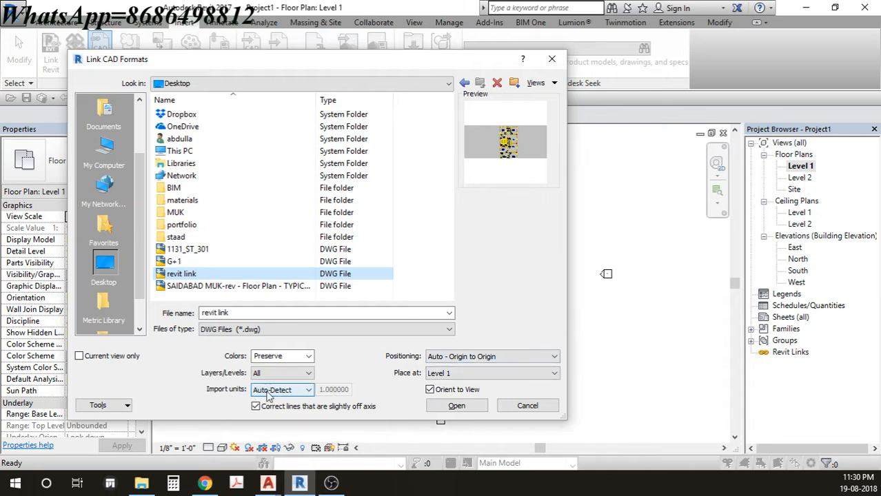
- Review the Import units list without changing it and bring up the drawing in AutoCAD
{"action": "left_click", "coordinate": [295, 392]}
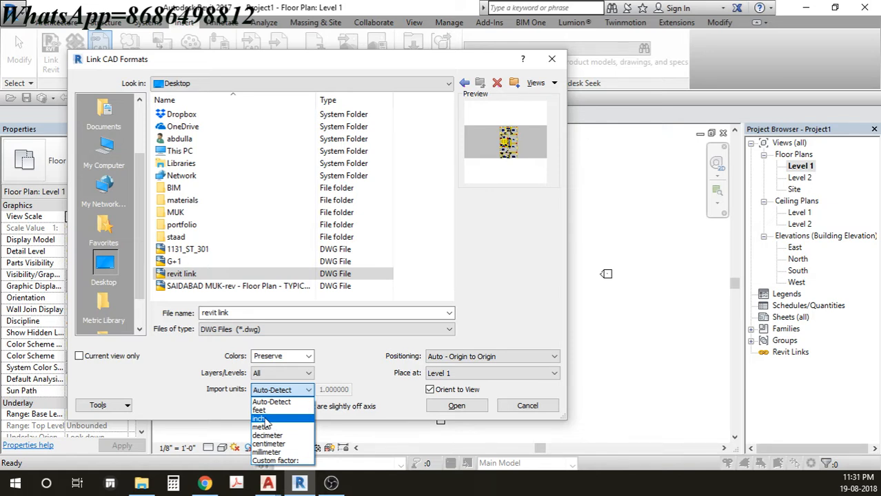
{"action": "left_click", "coordinate": [268, 484]}
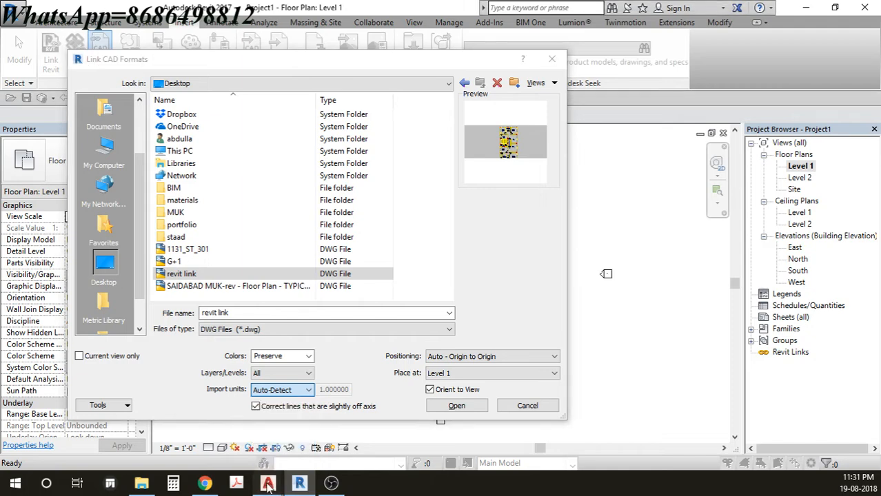
{"action": "left_click", "coordinate": [338, 433]}
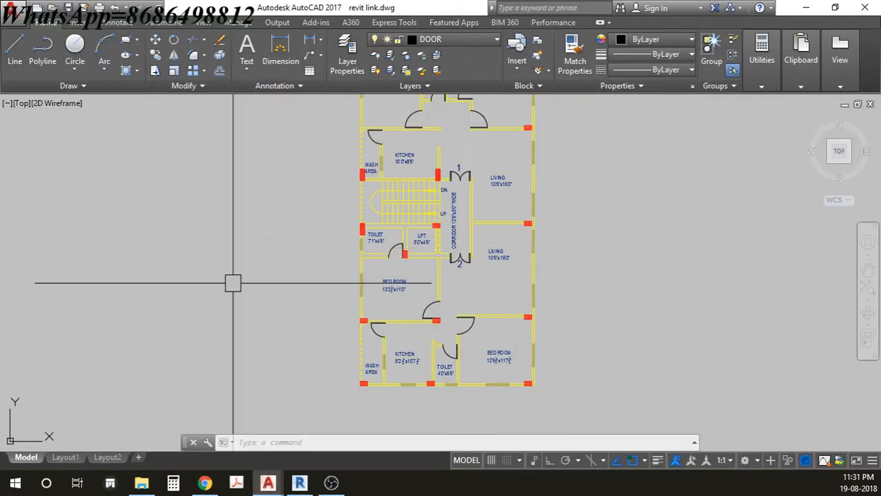
- Verify Architectural lengths and Inches insertion units in Drawing Units (UN), cancel, and return to Revit
{"action": "left_click", "coordinate": [308, 224]}
{"action": "key", "text": "Escape"}
{"action": "key", "text": "Escape"}
{"action": "type", "text": "un"}
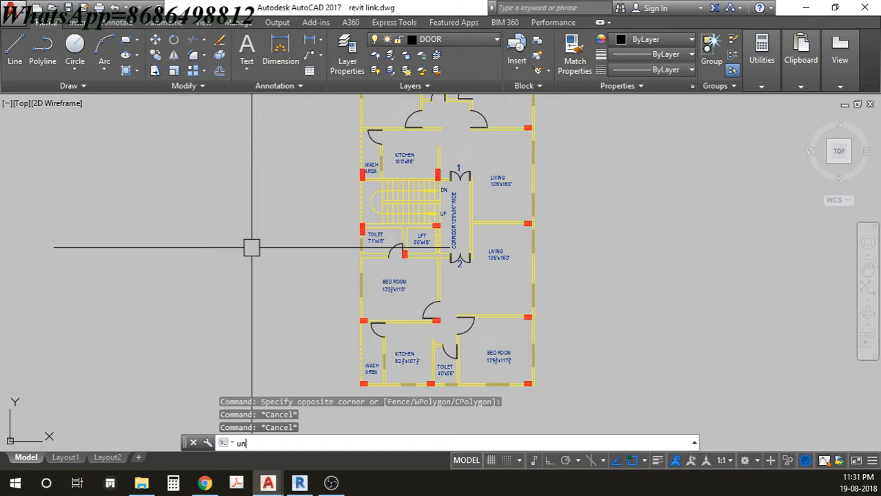
{"action": "key", "text": "Return"}
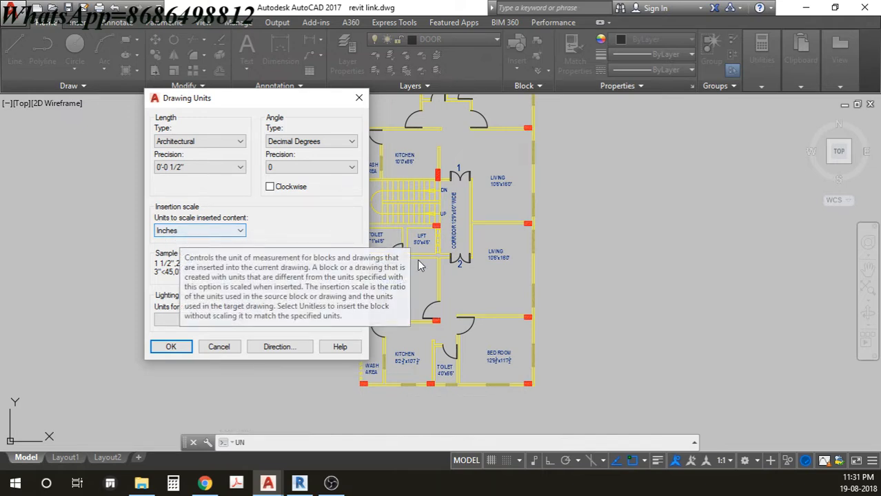
{"action": "left_click", "coordinate": [222, 349]}
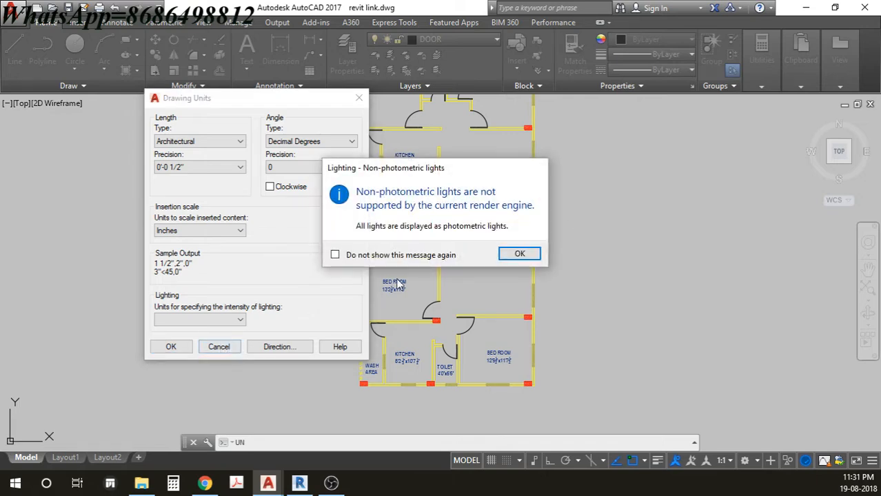
{"action": "left_click", "coordinate": [515, 253]}
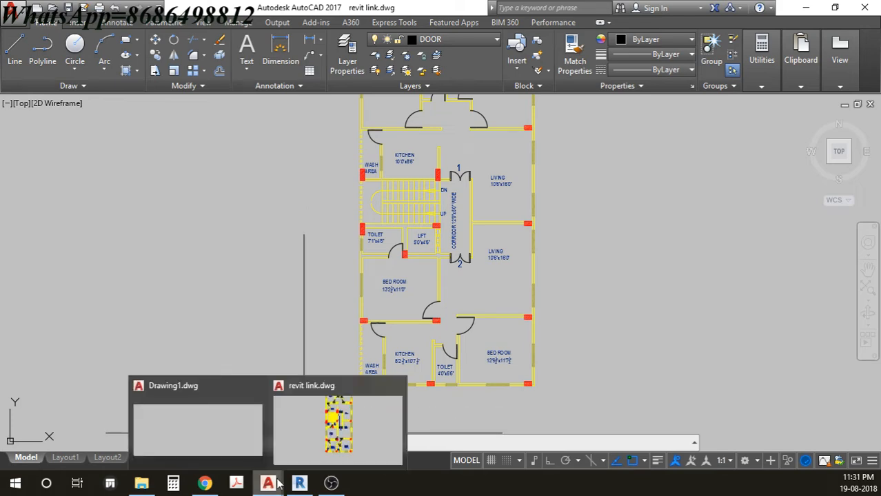
{"action": "left_click", "coordinate": [321, 377]}
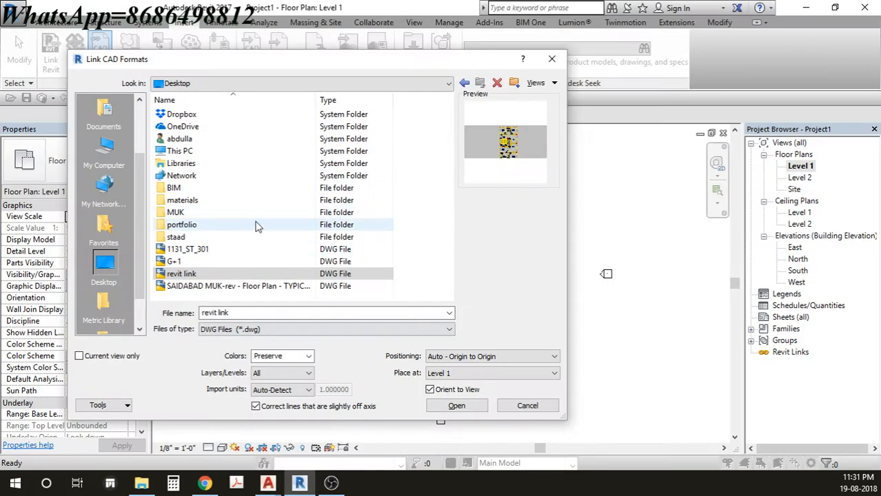
- Link revit link.dwg into Level 1 with Import units set to inch
{"action": "left_click", "coordinate": [181, 274]}
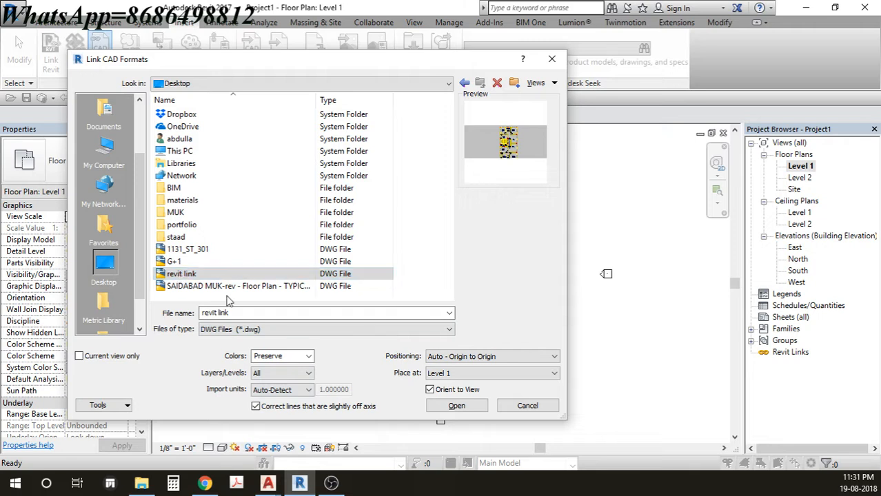
{"action": "left_click", "coordinate": [273, 390]}
{"action": "left_click", "coordinate": [268, 420]}
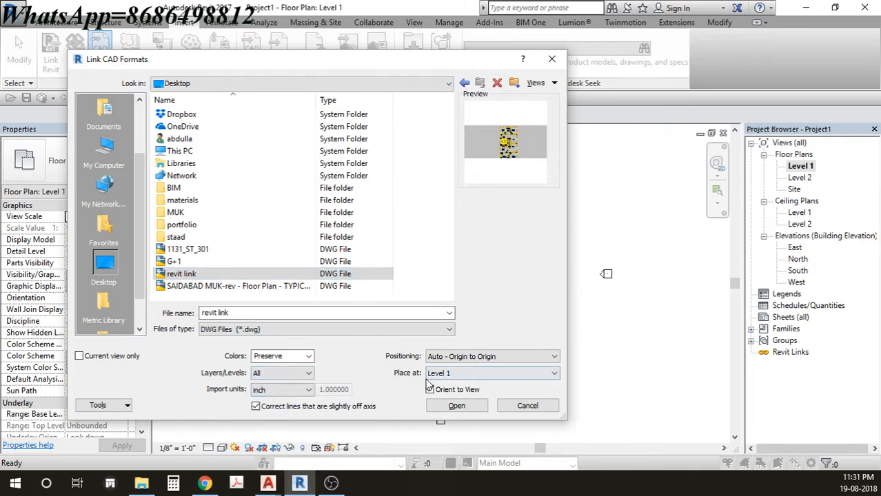
{"action": "left_click", "coordinate": [457, 405]}
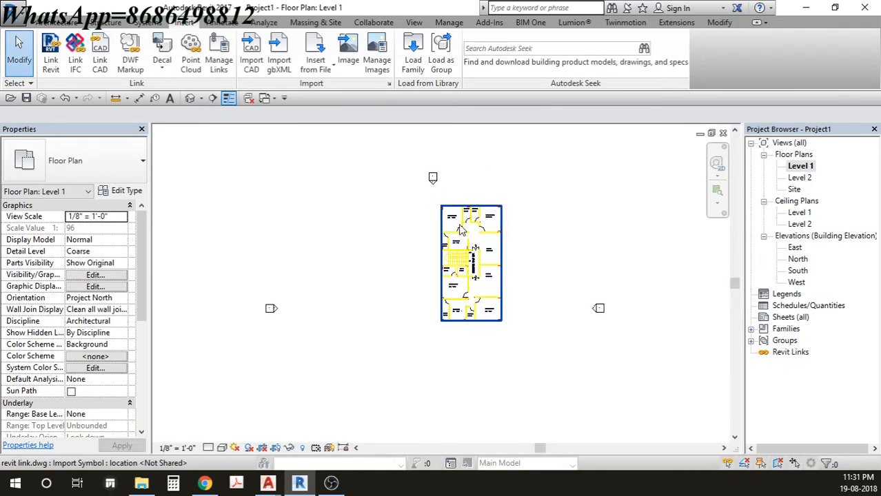
- Look over the linked toilet, lift, bedroom, kitchen and wash area, then open the application menu
{"action": "scroll", "coordinate": [460, 229], "scroll_direction": "up", "scroll_amount": 6}
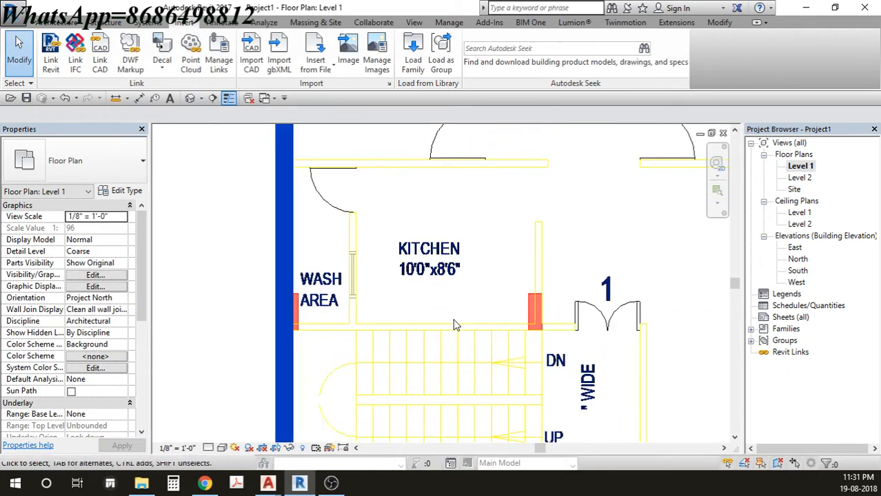
{"action": "middle_click_drag", "start_coordinate": [455, 324], "coordinate": [440, 240]}
{"action": "scroll", "coordinate": [440, 240], "scroll_direction": "down", "scroll_amount": 3}
{"action": "middle_click_drag", "start_coordinate": [450, 316], "coordinate": [441, 231]}
{"action": "middle_click_drag", "start_coordinate": [444, 355], "coordinate": [445, 312]}
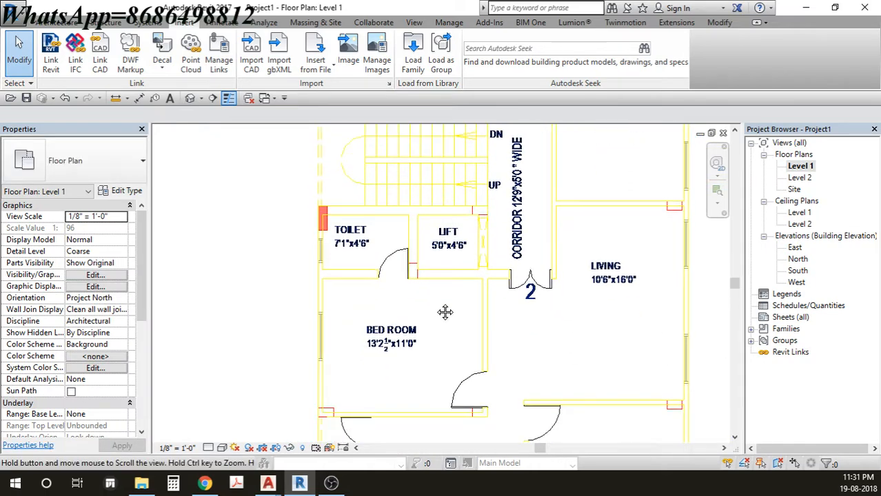
{"action": "scroll", "coordinate": [453, 287], "scroll_direction": "up", "scroll_amount": 4}
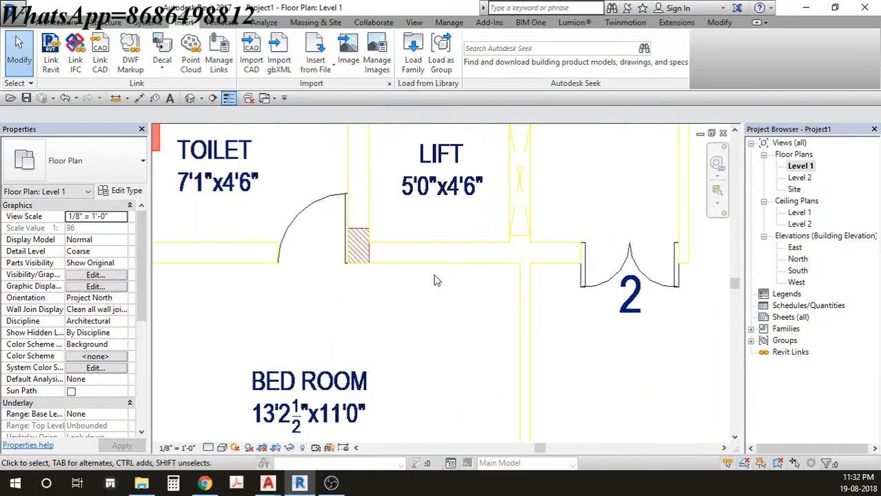
{"action": "scroll", "coordinate": [434, 280], "scroll_direction": "down", "scroll_amount": 4}
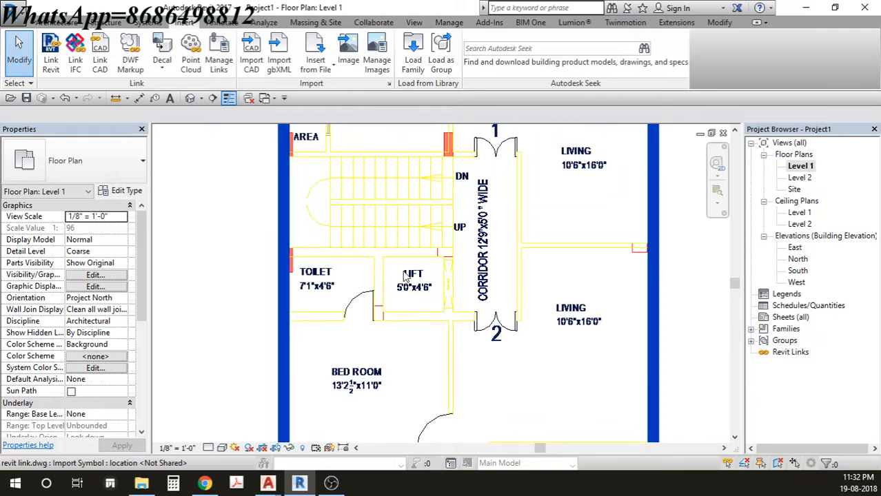
{"action": "middle_click_drag", "start_coordinate": [480, 231], "coordinate": [486, 278]}
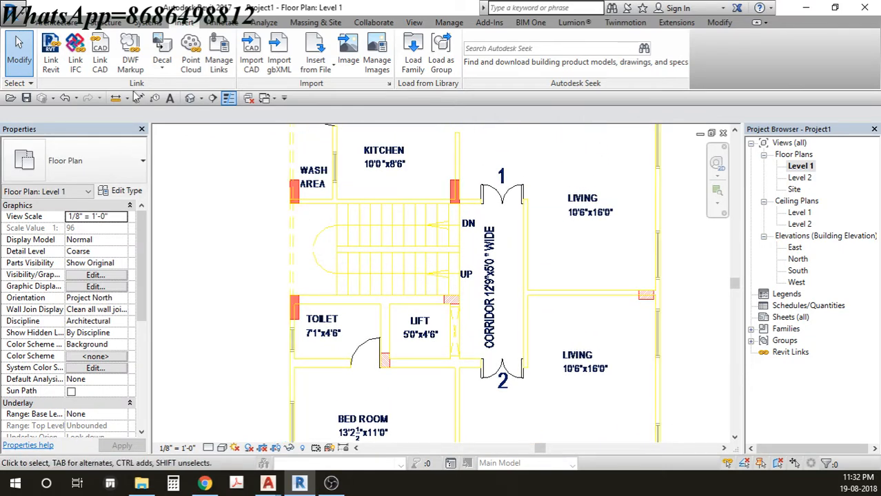
{"action": "left_click", "coordinate": [21, 20]}
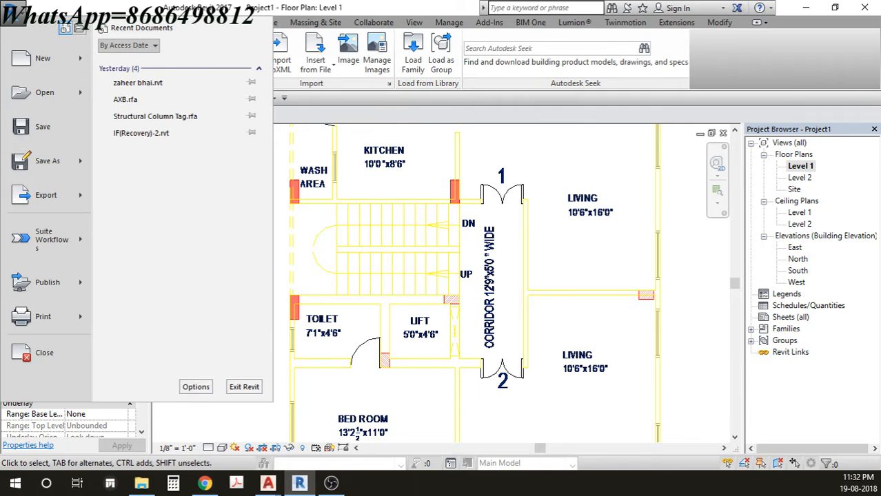
- In Options > Graphics, set the background colour to grey RGB 102-102-102 from the black swatch
{"action": "left_click", "coordinate": [197, 388]}
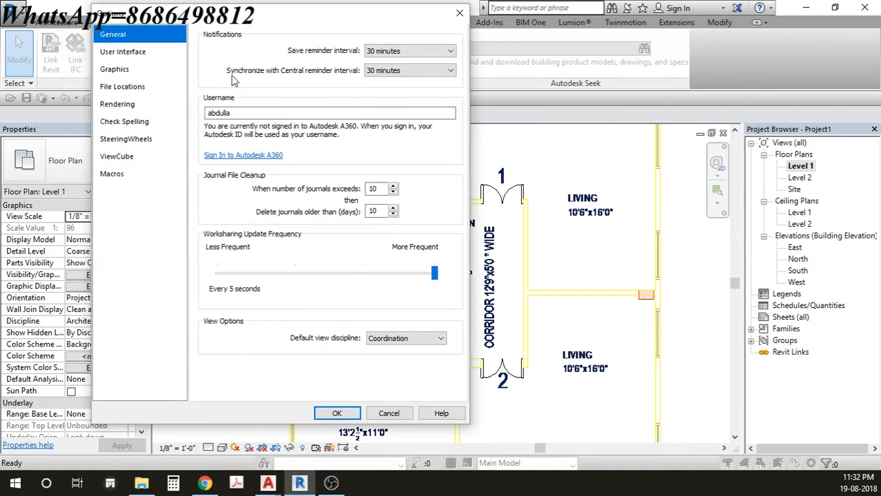
{"action": "left_click", "coordinate": [121, 71]}
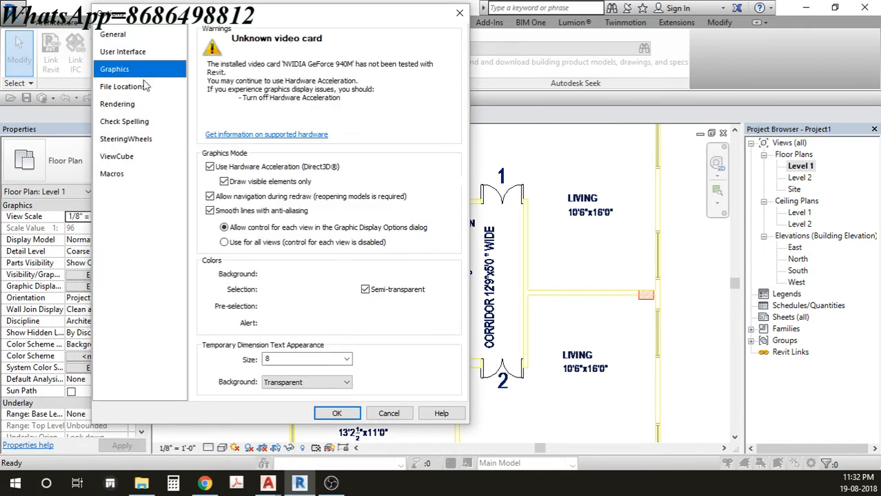
{"action": "left_click", "coordinate": [315, 278]}
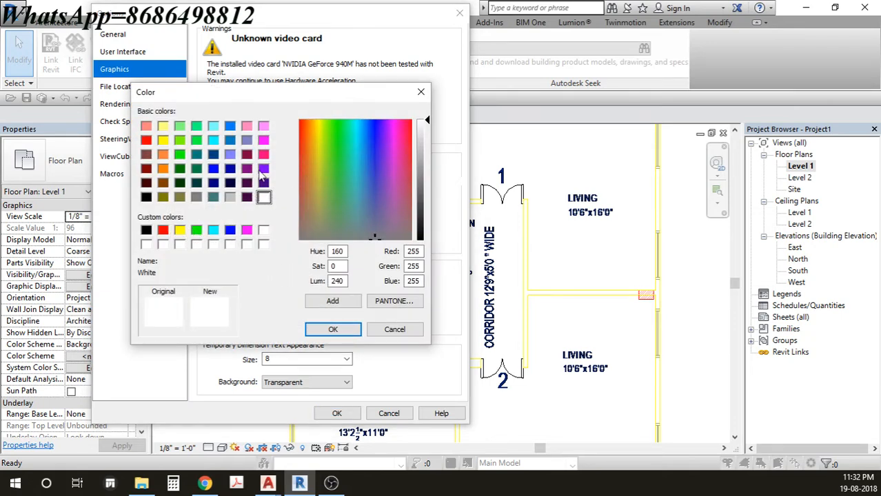
{"action": "left_click", "coordinate": [146, 230]}
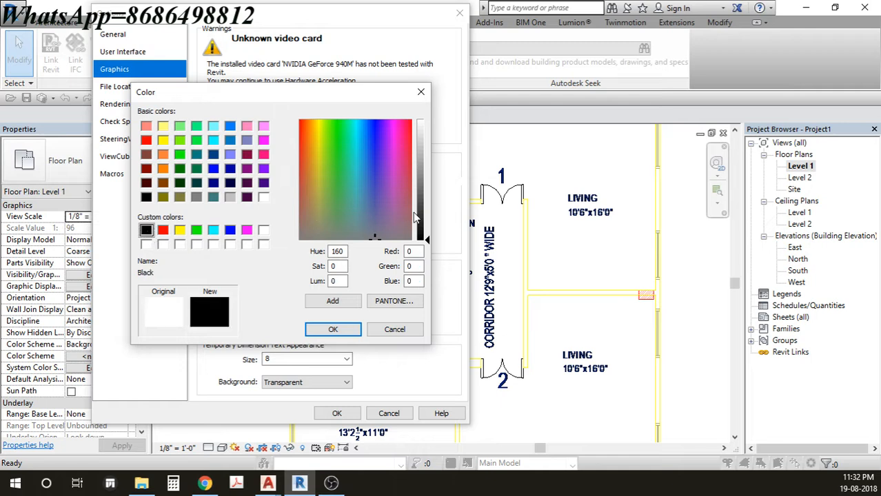
{"action": "left_click_drag", "start_coordinate": [419, 227], "coordinate": [426, 195]}
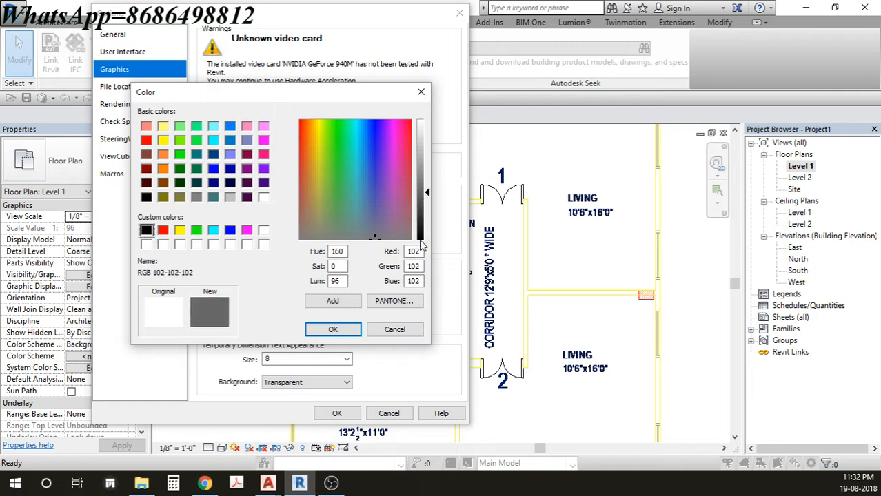
{"action": "left_click", "coordinate": [333, 329]}
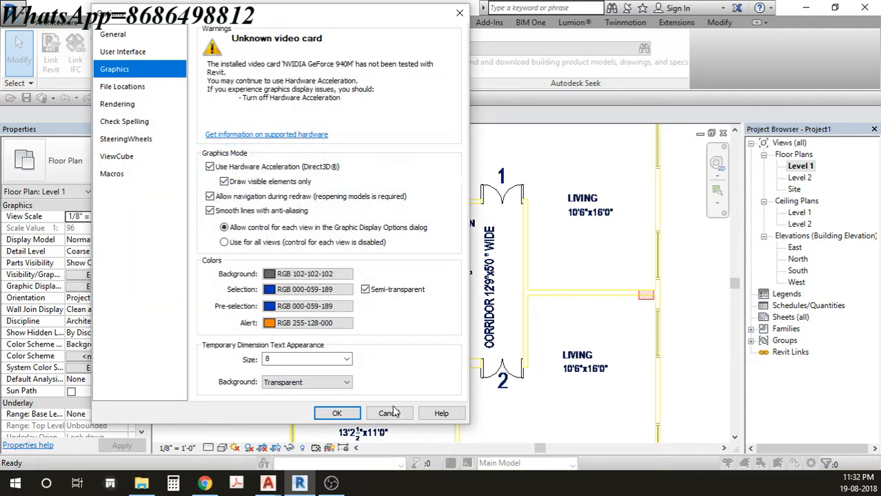
- Apply the grey background and recentre the whole building plan in the view
{"action": "left_click", "coordinate": [336, 413]}
{"action": "middle_click_drag", "start_coordinate": [433, 303], "coordinate": [440, 391]}
{"action": "middle_click_drag", "start_coordinate": [432, 222], "coordinate": [438, 326]}
{"action": "scroll", "coordinate": [439, 207], "scroll_direction": "up", "scroll_amount": 1}
{"action": "middle_click_drag", "start_coordinate": [441, 193], "coordinate": [445, 310]}
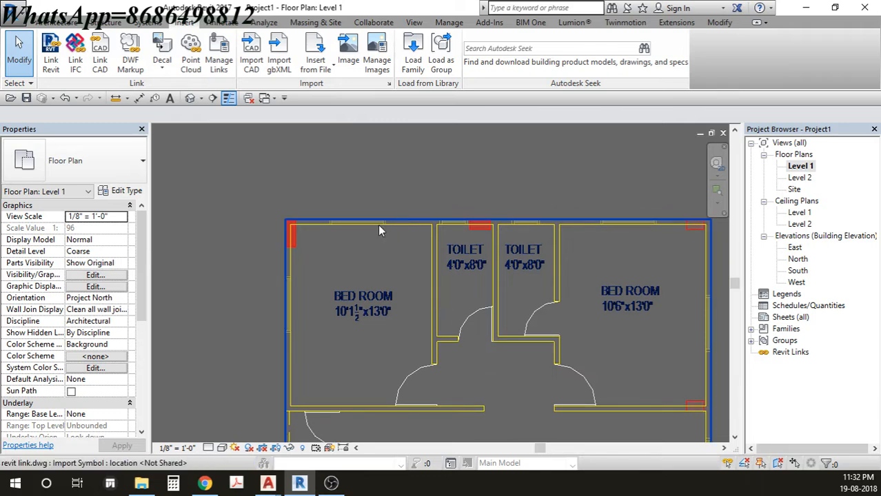
{"action": "scroll", "coordinate": [349, 227], "scroll_direction": "up", "scroll_amount": 1}
{"action": "scroll", "coordinate": [349, 234], "scroll_direction": "down", "scroll_amount": 3}
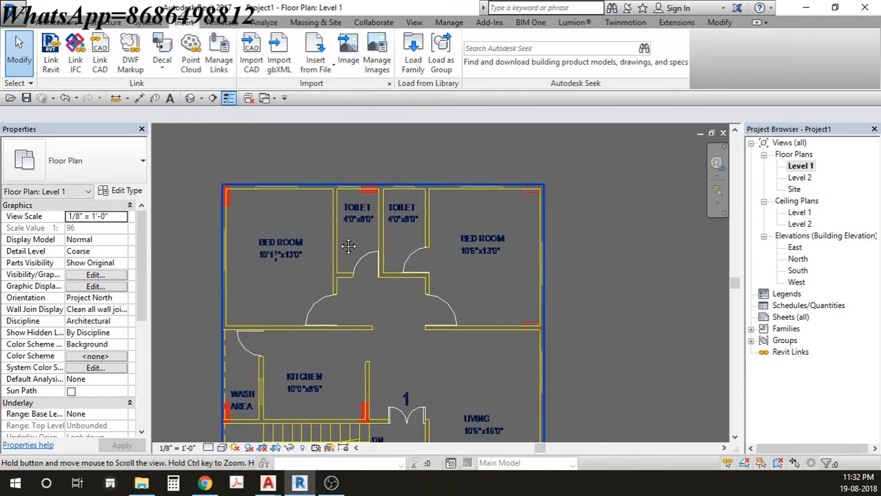
{"action": "scroll", "coordinate": [317, 201], "scroll_direction": "up", "scroll_amount": 3}
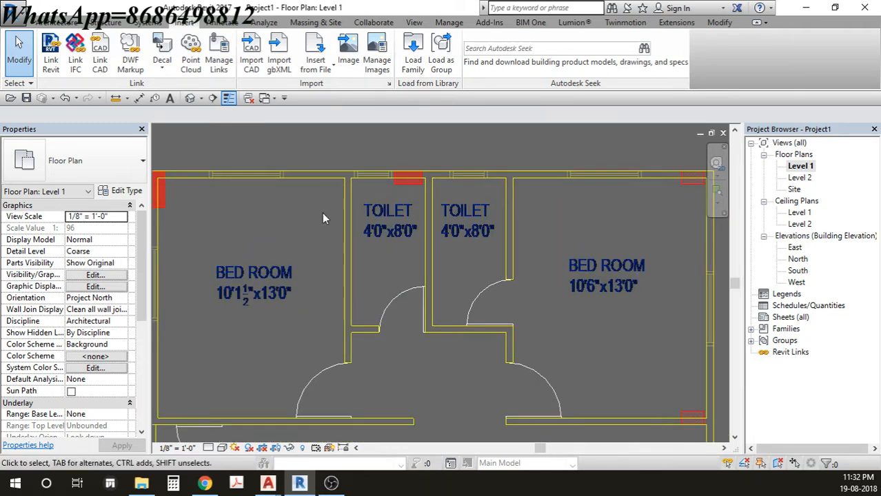
{"action": "scroll", "coordinate": [322, 218], "scroll_direction": "down", "scroll_amount": 5}
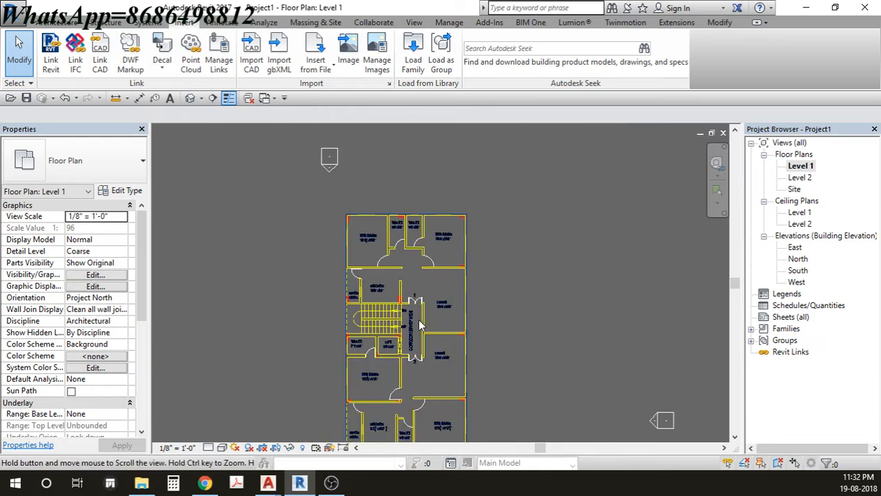
{"action": "middle_click_drag", "start_coordinate": [422, 325], "coordinate": [426, 287]}
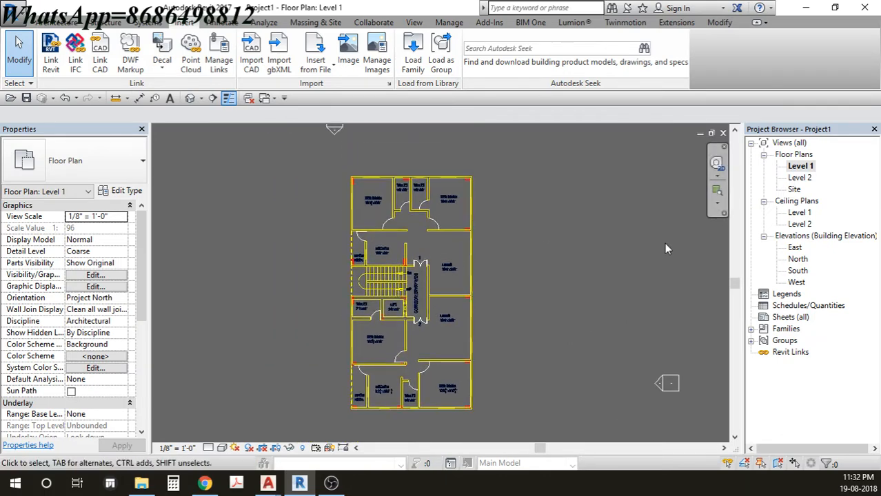
- Open the Site floor plan and display the linked plan with Thin Lines
{"action": "double_click", "coordinate": [796, 190]}
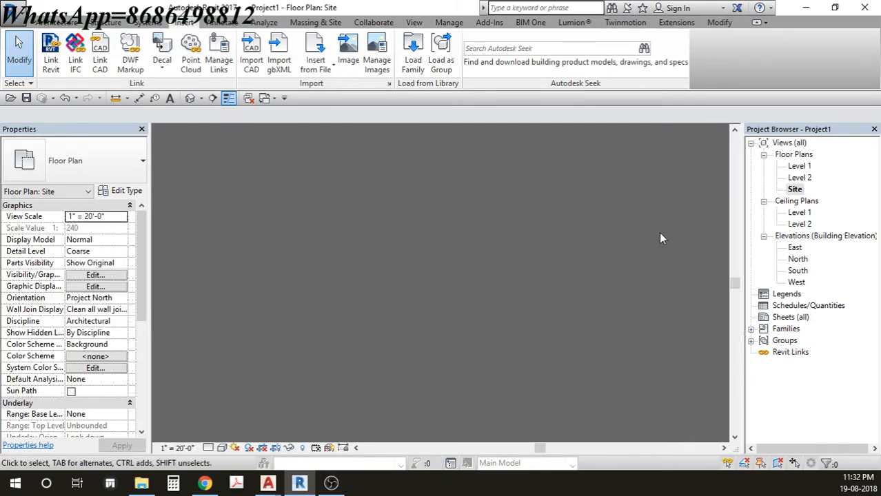
{"action": "scroll", "coordinate": [455, 283], "scroll_direction": "up", "scroll_amount": 6}
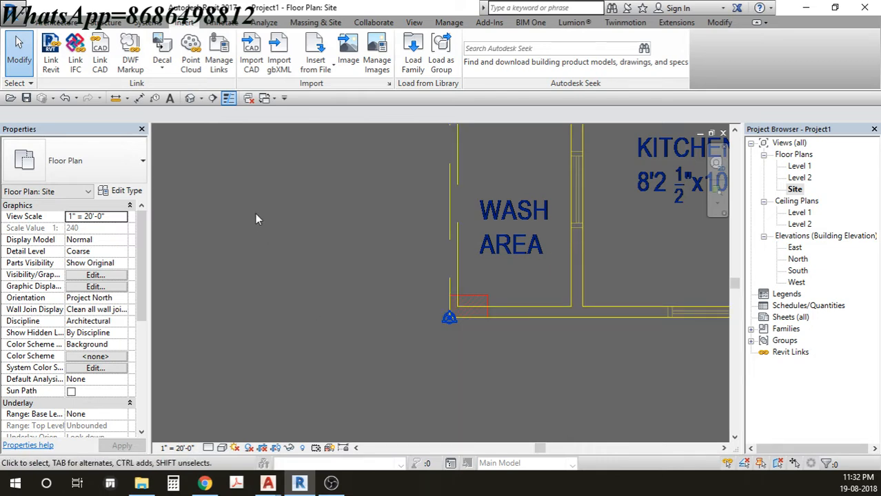
{"action": "left_click", "coordinate": [228, 98]}
{"action": "scroll", "coordinate": [431, 307], "scroll_direction": "up", "scroll_amount": 8}
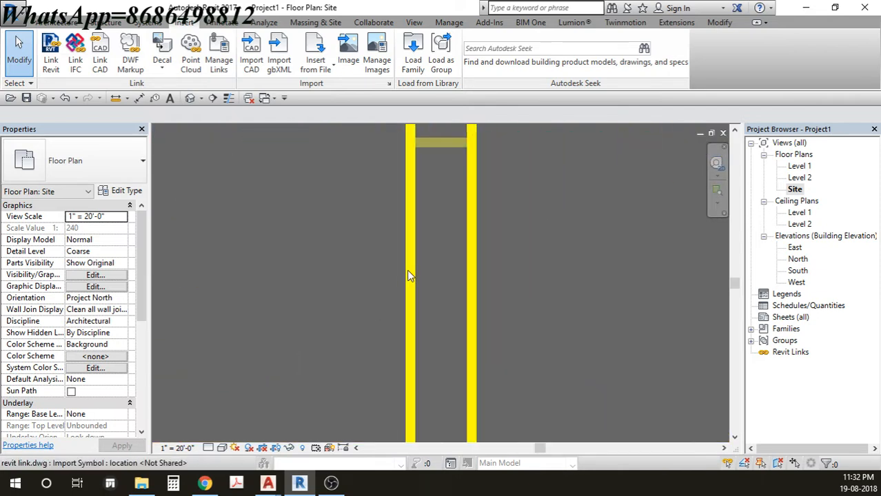
{"action": "left_click", "coordinate": [228, 98]}
{"action": "left_click", "coordinate": [228, 98]}
{"action": "left_click", "coordinate": [228, 98]}
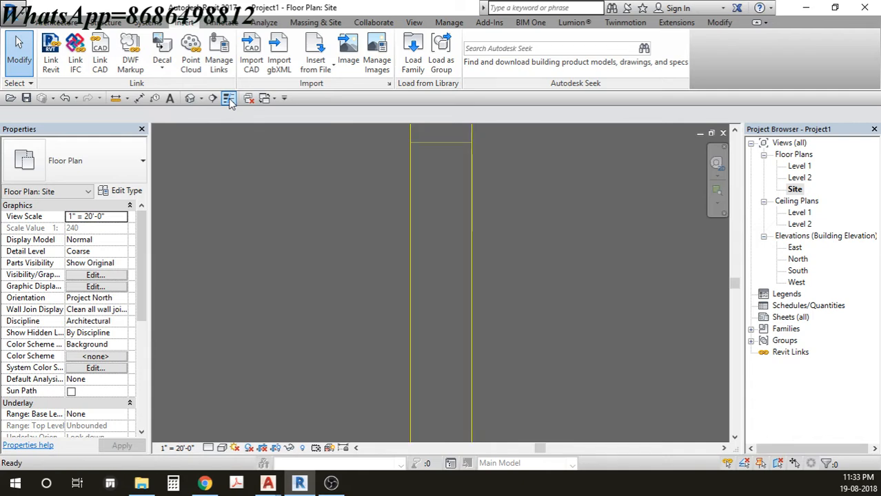
{"action": "left_click", "coordinate": [228, 98]}
{"action": "left_click", "coordinate": [228, 98]}
{"action": "scroll", "coordinate": [320, 233], "scroll_direction": "down", "scroll_amount": 3}
{"action": "scroll", "coordinate": [316, 230], "scroll_direction": "down", "scroll_amount": 6}
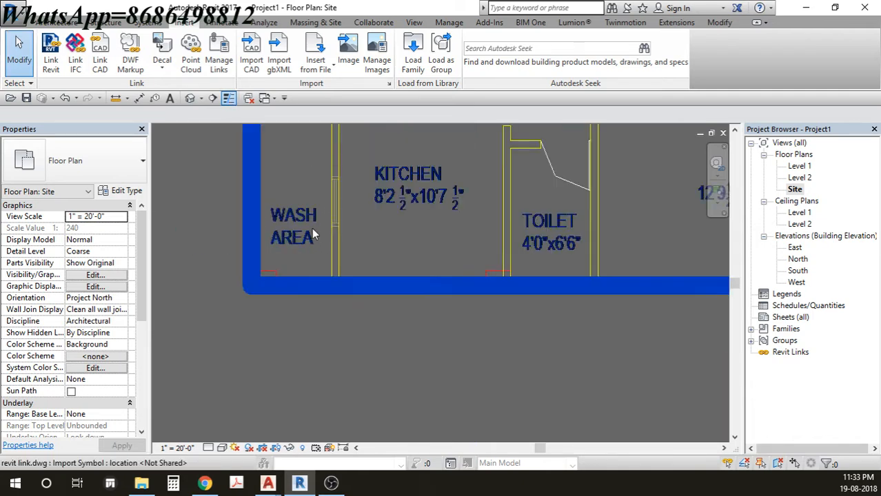
- Review the kitchen, stairs and lift, then bring up revit link.dwg in AutoCAD
{"action": "middle_click_drag", "start_coordinate": [308, 249], "coordinate": [253, 351]}
{"action": "middle_click_drag", "start_coordinate": [339, 264], "coordinate": [334, 362]}
{"action": "scroll", "coordinate": [334, 362], "scroll_direction": "down", "scroll_amount": 1}
{"action": "middle_click_drag", "start_coordinate": [351, 211], "coordinate": [356, 316]}
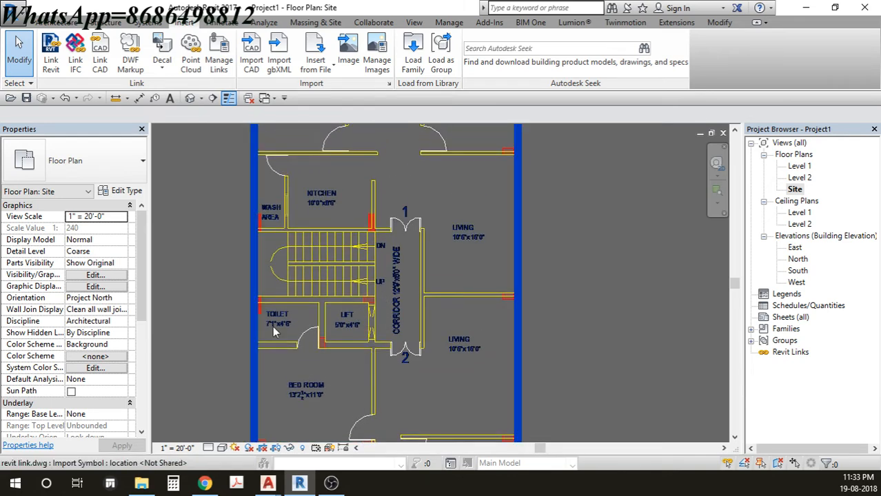
{"action": "scroll", "coordinate": [366, 291], "scroll_direction": "down", "scroll_amount": 1}
{"action": "mouse_move", "coordinate": [268, 483]}
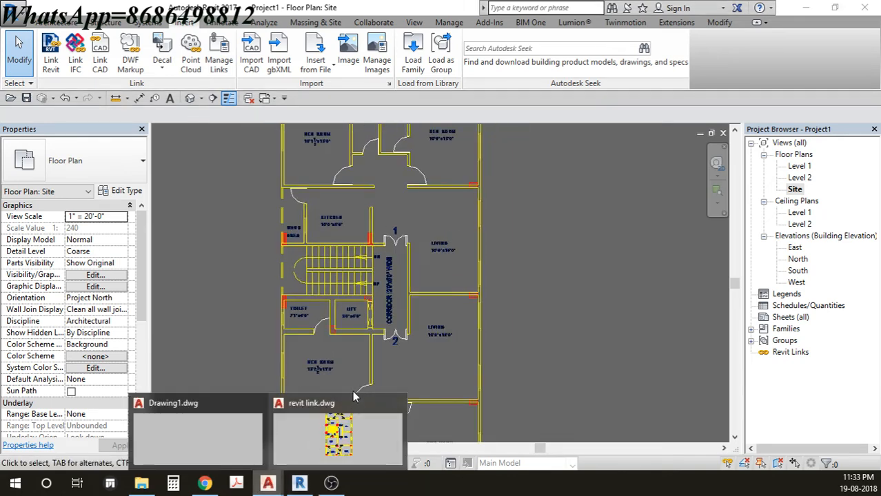
{"action": "left_click", "coordinate": [333, 443]}
- Window-select the BED ROOM 13'2½"x11'0" label and erase it with E
{"action": "scroll", "coordinate": [395, 258], "scroll_direction": "up", "scroll_amount": 8}
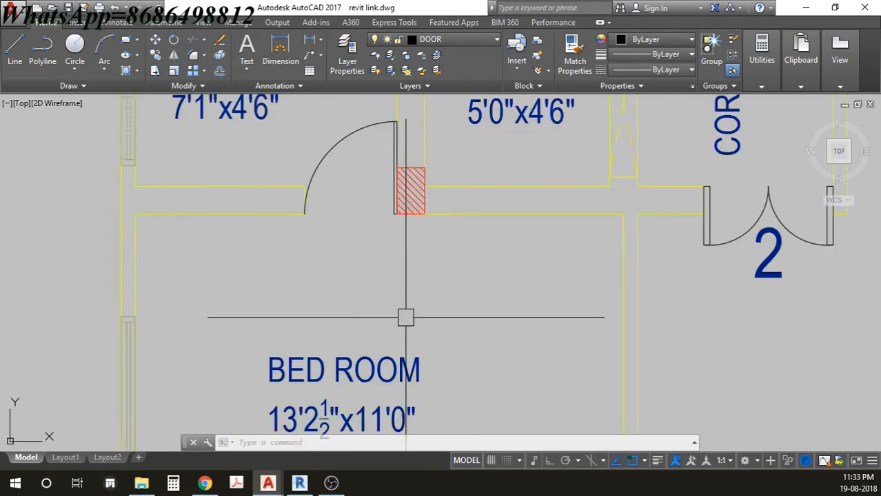
{"action": "scroll", "coordinate": [442, 232], "scroll_direction": "down", "scroll_amount": 2}
{"action": "left_click", "coordinate": [443, 231]}
{"action": "left_click", "coordinate": [290, 356]}
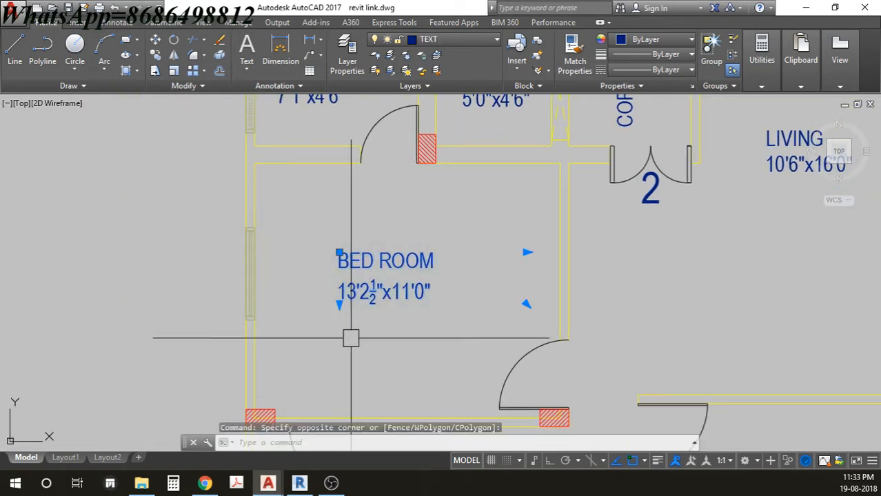
{"action": "type", "text": "E"}
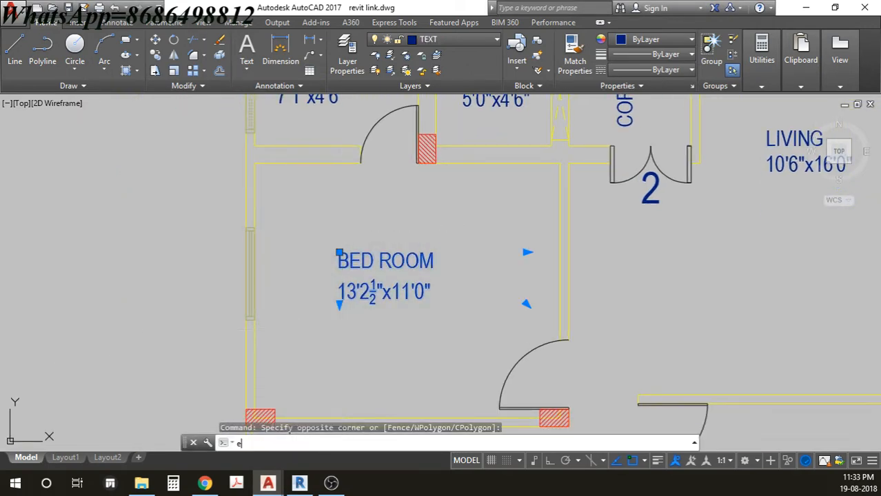
{"action": "key", "text": "Return"}
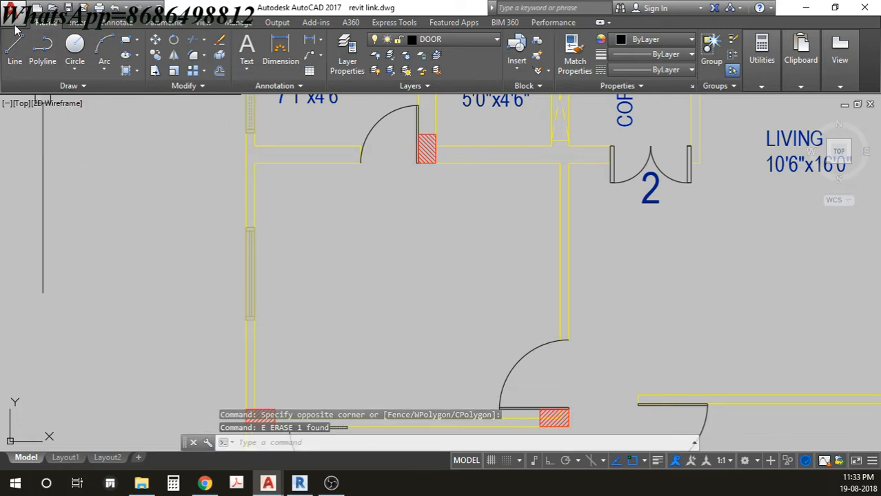
- Save the edited drawing and return to the Revit project
{"action": "left_click", "coordinate": [13, 8]}
{"action": "left_click", "coordinate": [38, 135]}
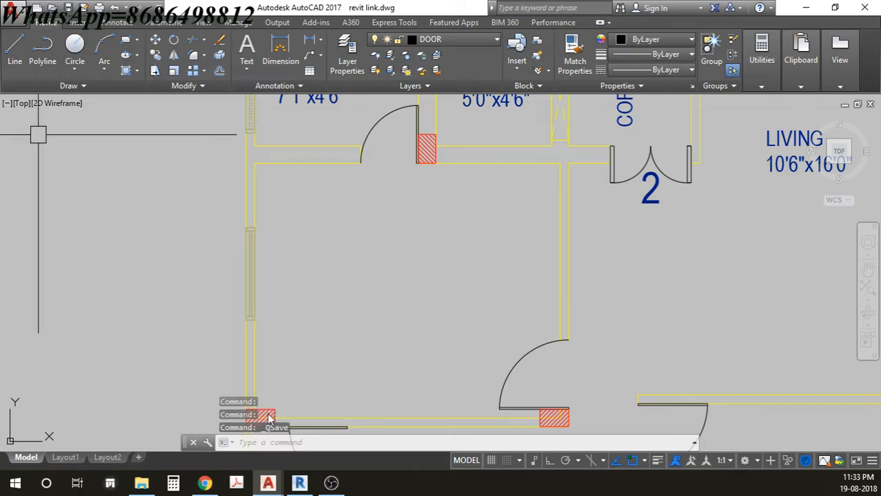
{"action": "left_click", "coordinate": [299, 482]}
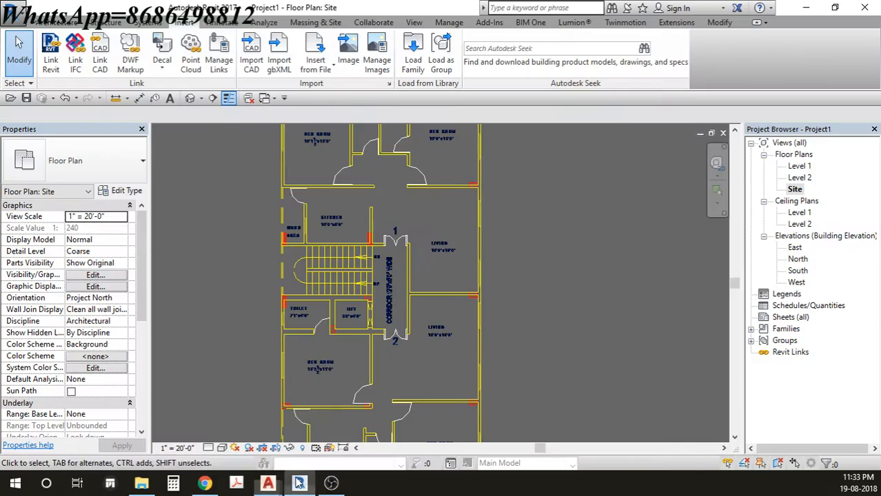
- Reload revit link.dwg from Manage Links' CAD Formats tab and fit the plan in view
{"action": "left_click", "coordinate": [219, 55]}
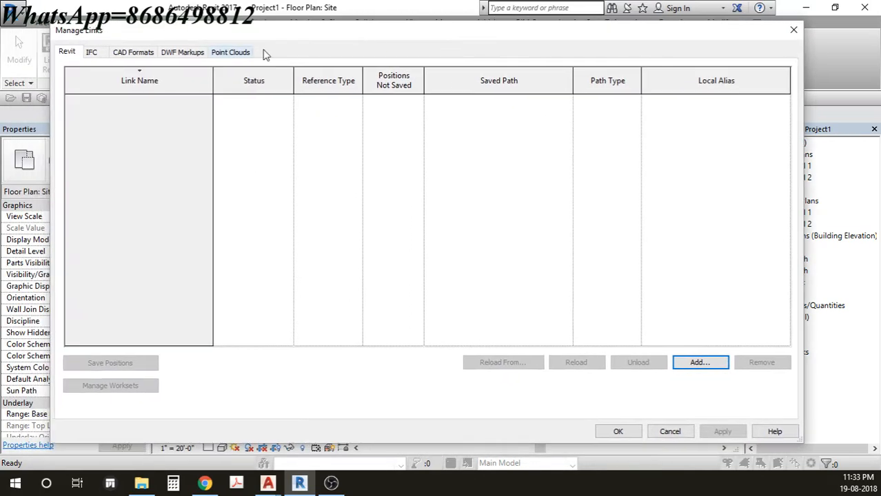
{"action": "left_click", "coordinate": [138, 57]}
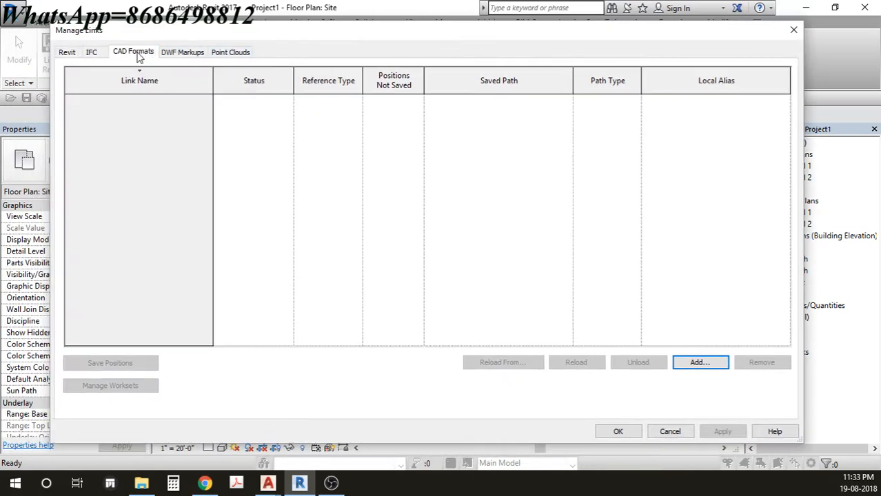
{"action": "left_click", "coordinate": [102, 101]}
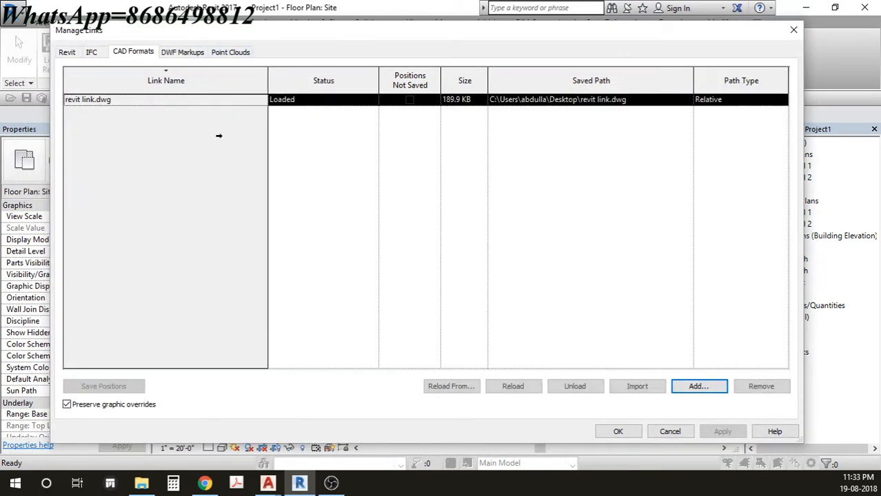
{"action": "left_click", "coordinate": [517, 387]}
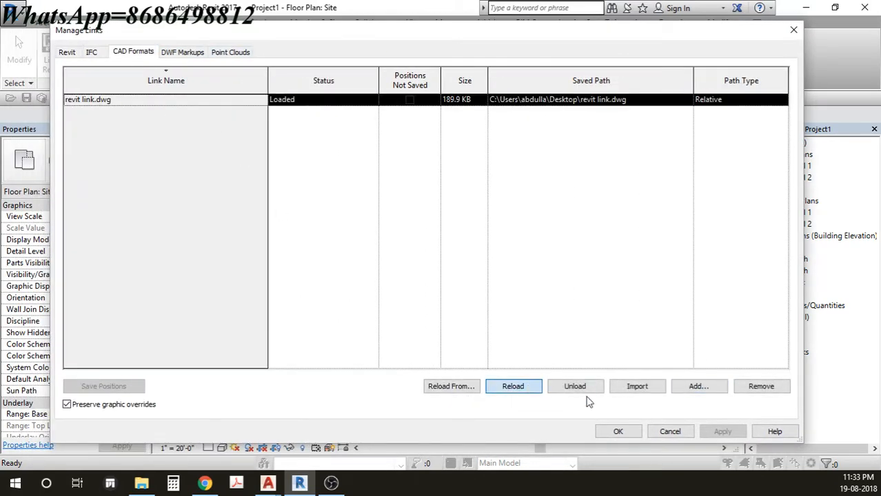
{"action": "left_click", "coordinate": [620, 431]}
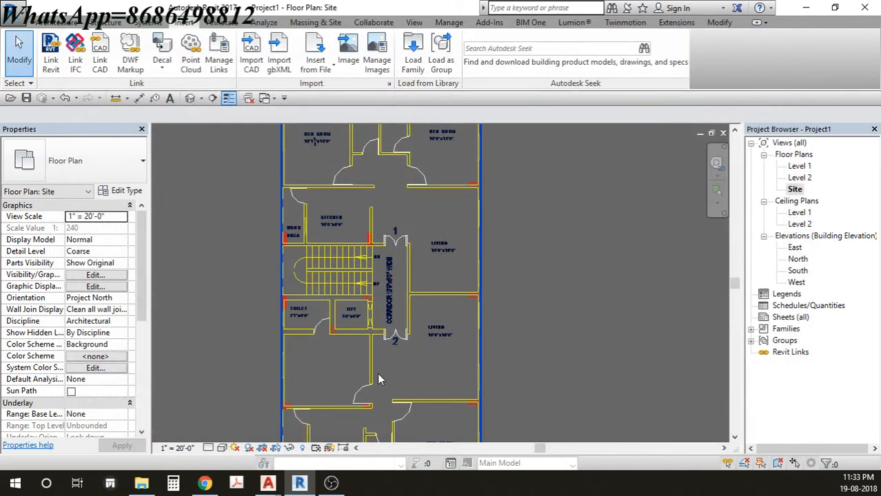
{"action": "scroll", "coordinate": [409, 375], "scroll_direction": "up", "scroll_amount": 3}
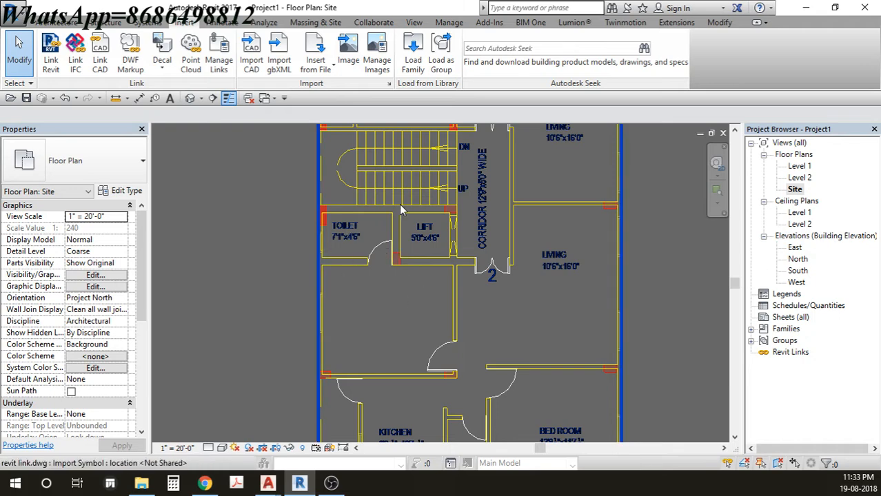
{"action": "middle_click_drag", "start_coordinate": [399, 206], "coordinate": [391, 224]}
{"action": "middle_click", "coordinate": [390, 225]}
{"action": "middle_click", "coordinate": [391, 225]}
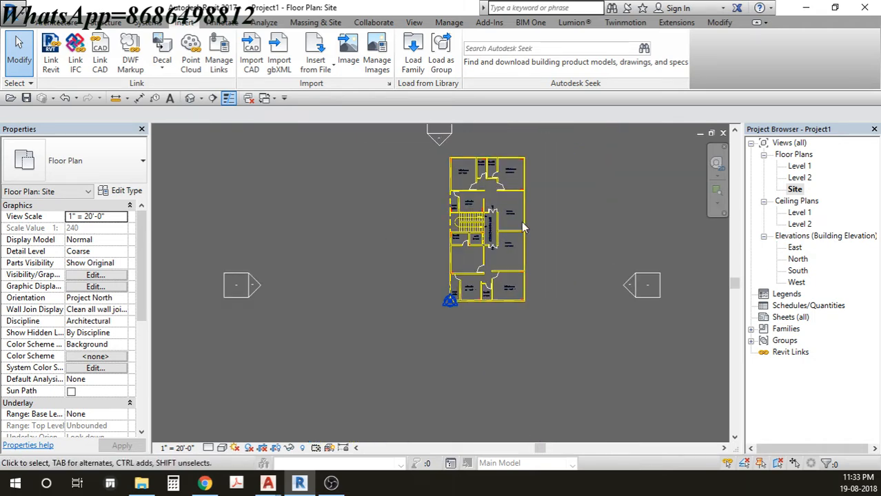
- Open the Level 1 floor plan and zoom to fit the linked DWG
{"action": "left_click", "coordinate": [799, 166]}
{"action": "double_click", "coordinate": [799, 167]}
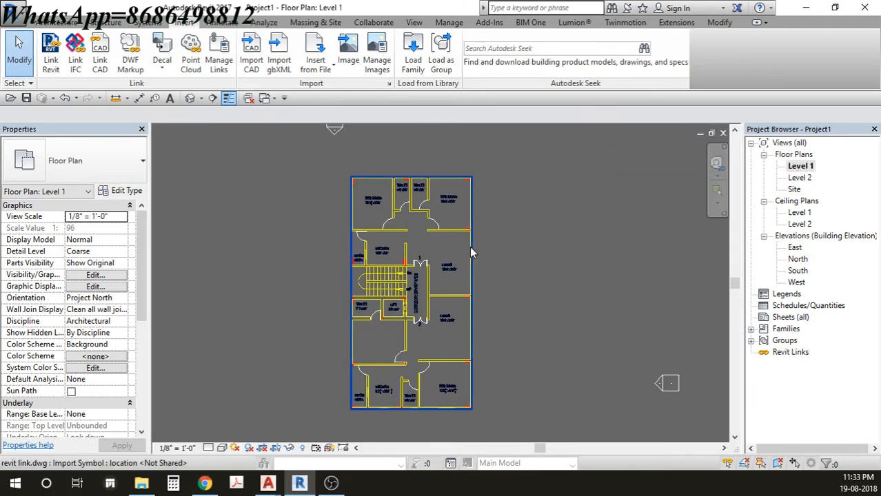
{"action": "scroll", "coordinate": [408, 240], "scroll_direction": "up", "scroll_amount": 1}
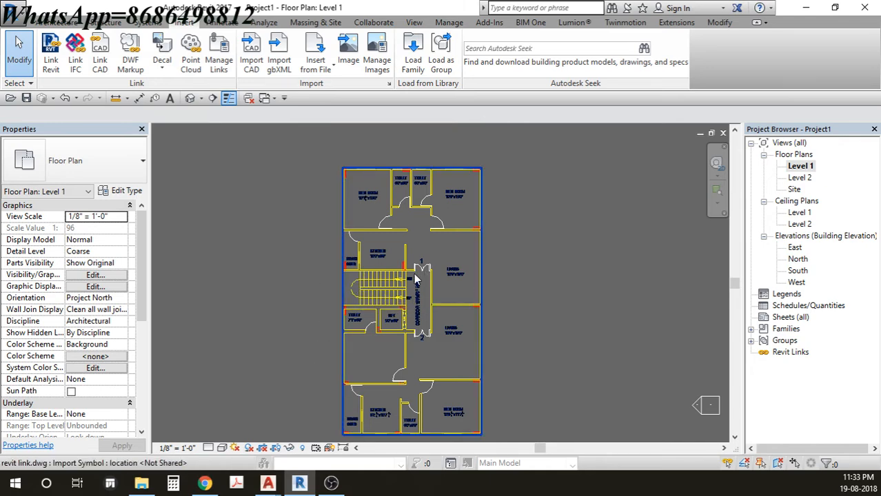
{"action": "scroll", "coordinate": [461, 283], "scroll_direction": "down", "scroll_amount": 1}
{"action": "middle_click_drag", "start_coordinate": [463, 285], "coordinate": [439, 269]}
{"action": "scroll", "coordinate": [439, 262], "scroll_direction": "down", "scroll_amount": 3}
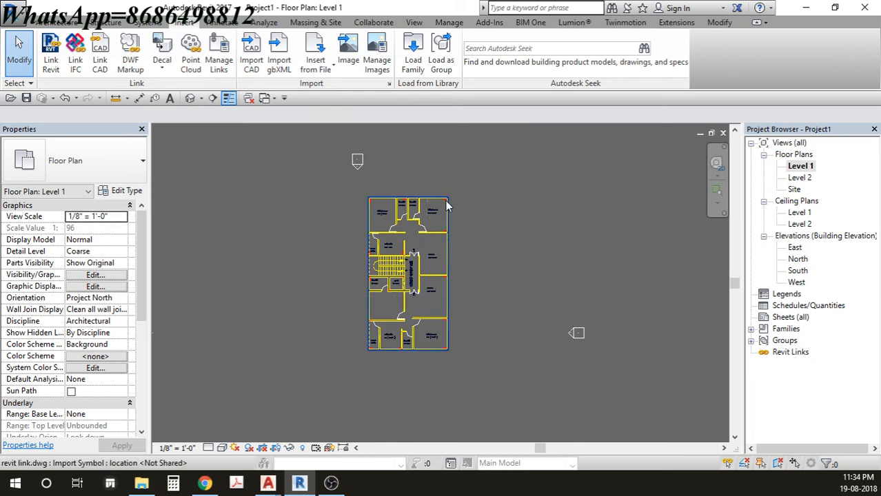
{"action": "left_click_drag", "start_coordinate": [463, 183], "coordinate": [352, 391]}
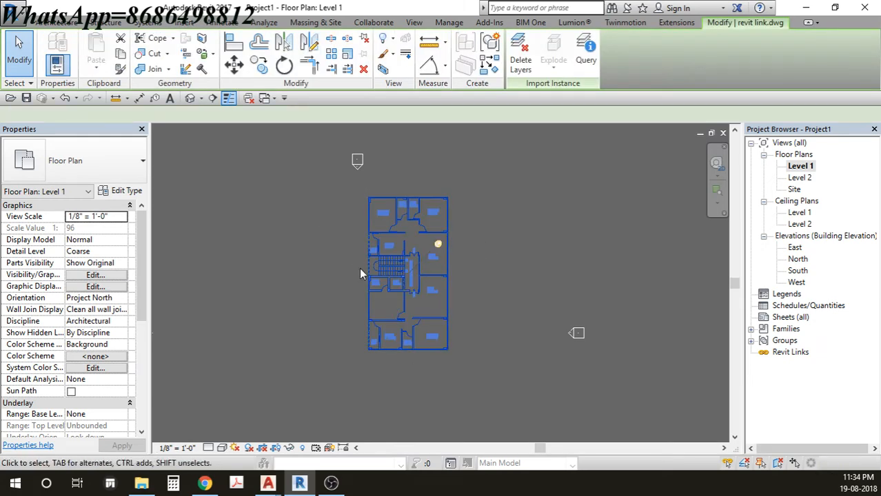
{"action": "scroll", "coordinate": [383, 230], "scroll_direction": "up", "scroll_amount": 4}
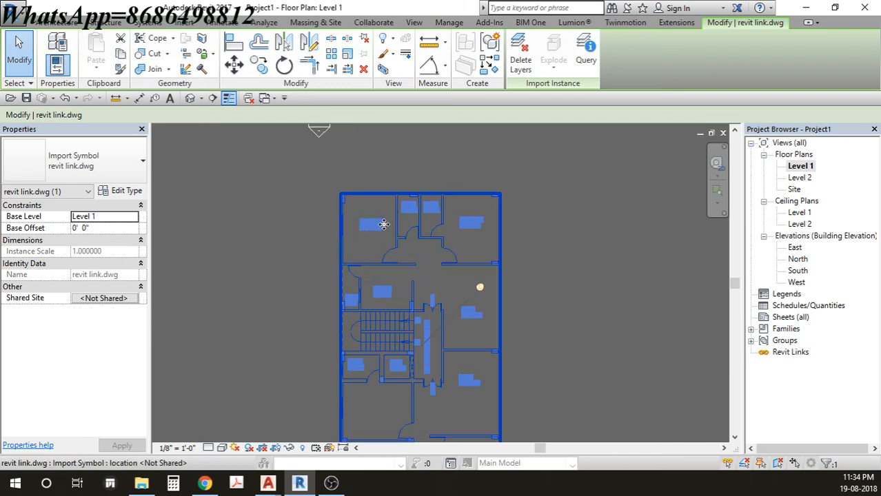
{"action": "key", "text": "Escape"}
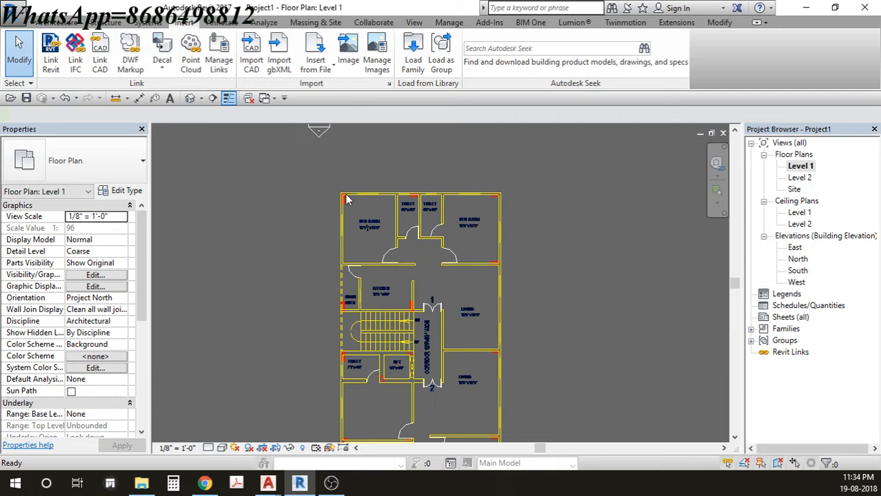
- Start the Wall tool with the WA shortcut
{"action": "key", "text": "w"}
{"action": "key", "text": "a"}
{"action": "scroll", "coordinate": [347, 200], "scroll_direction": "up", "scroll_amount": 6}
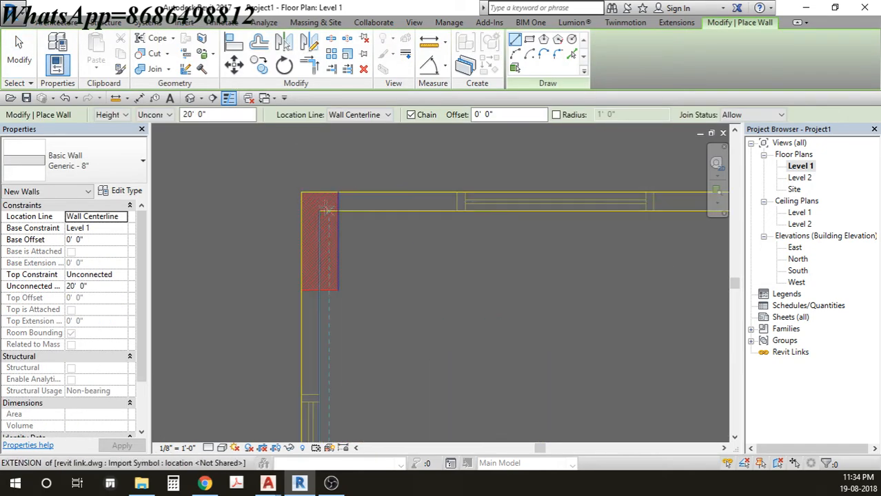
- Use Rectangle draw mode with Location Line set to Finish Face: Exterior
{"action": "left_click", "coordinate": [529, 39]}
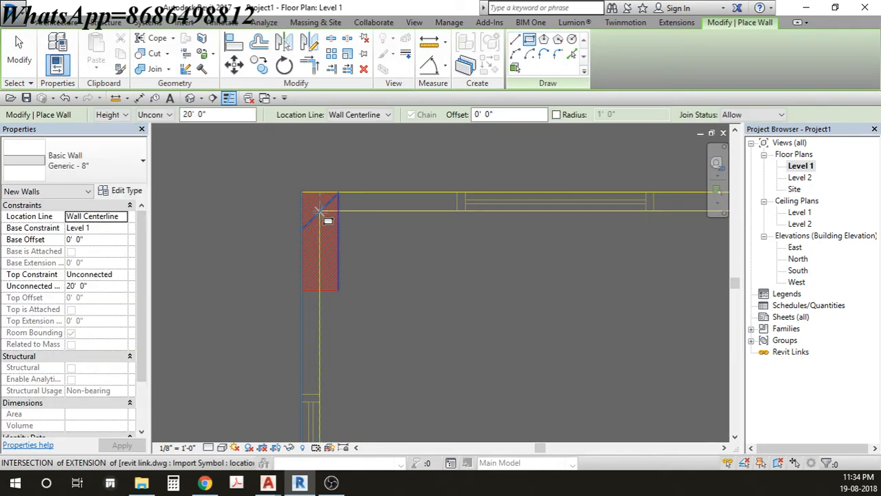
{"action": "scroll", "coordinate": [302, 193], "scroll_direction": "up", "scroll_amount": 4}
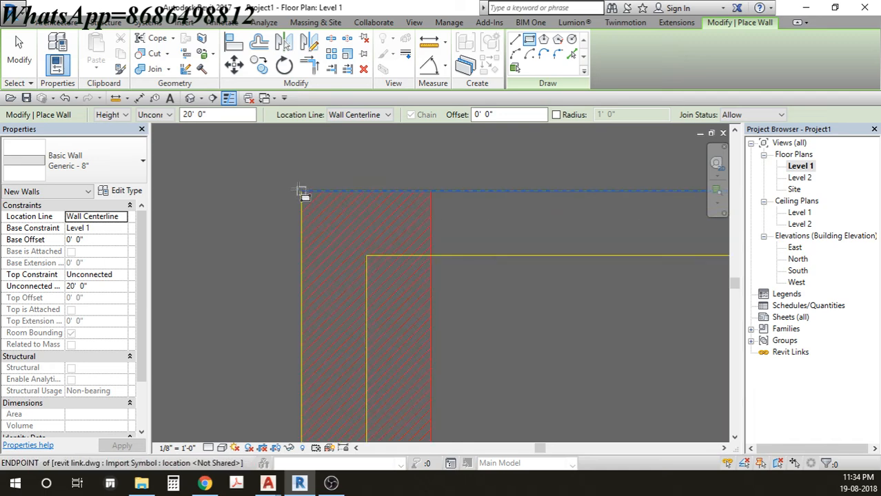
{"action": "left_click", "coordinate": [301, 192]}
{"action": "scroll", "coordinate": [428, 295], "scroll_direction": "down", "scroll_amount": 4}
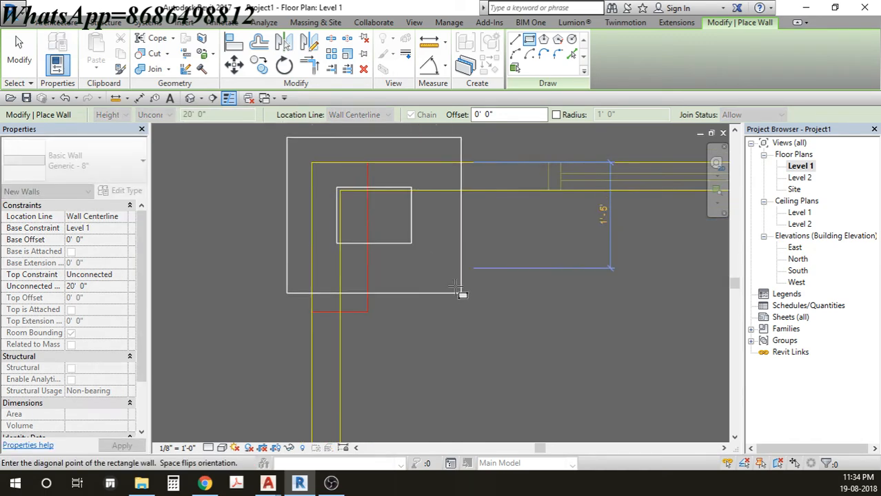
{"action": "scroll", "coordinate": [489, 319], "scroll_direction": "down", "scroll_amount": 1}
{"action": "middle_click_drag", "start_coordinate": [508, 352], "coordinate": [493, 328]}
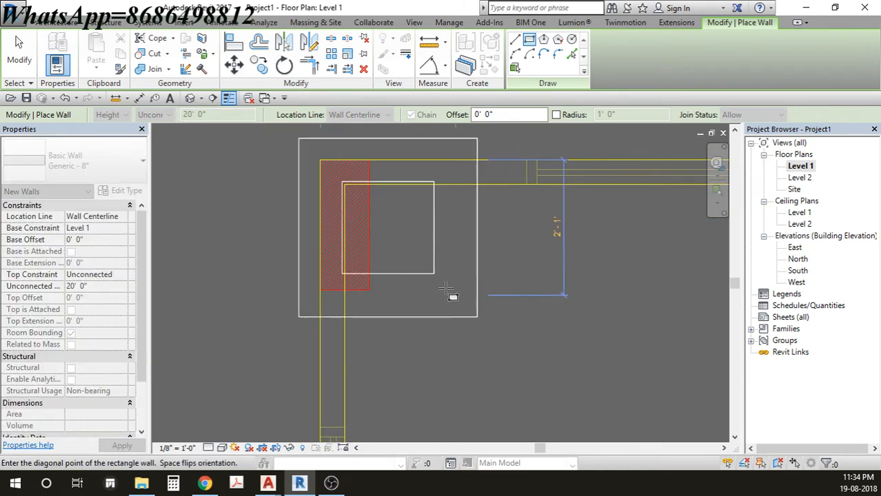
{"action": "key", "text": "Escape"}
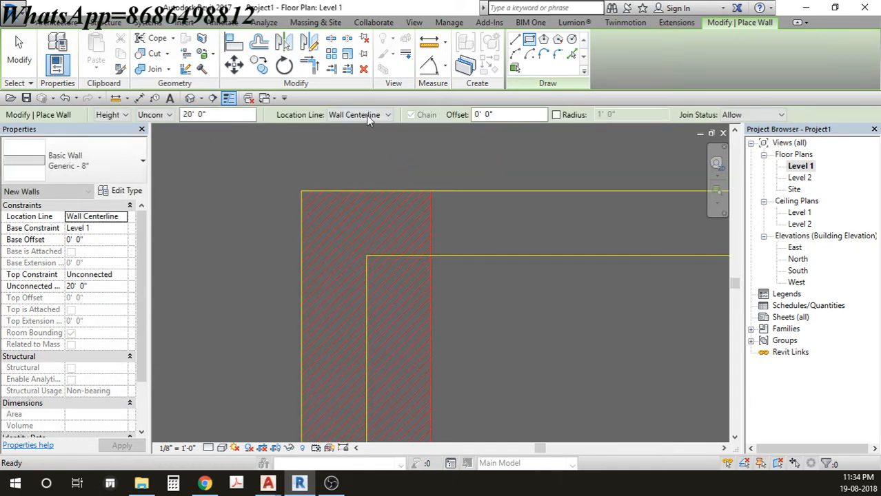
{"action": "left_click", "coordinate": [367, 115]}
{"action": "left_click", "coordinate": [365, 145]}
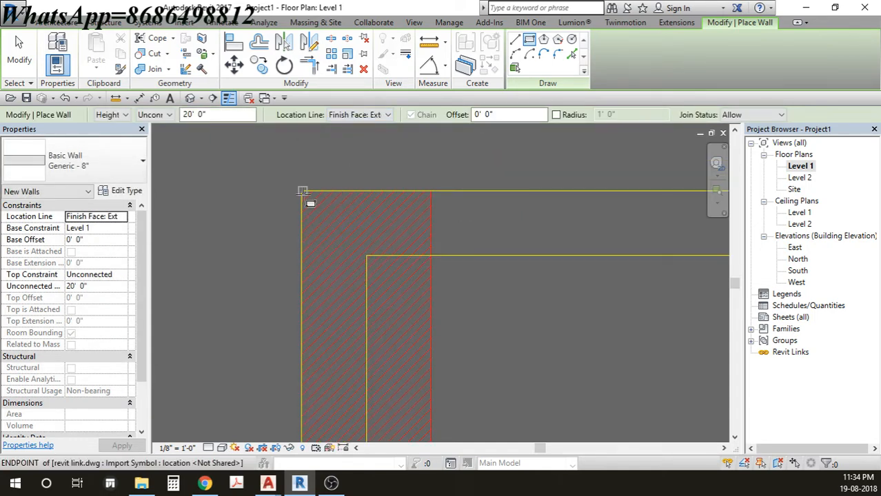
- Place the first wall corner at the plan's top-left outer corner
{"action": "scroll", "coordinate": [304, 191], "scroll_direction": "up", "scroll_amount": 3}
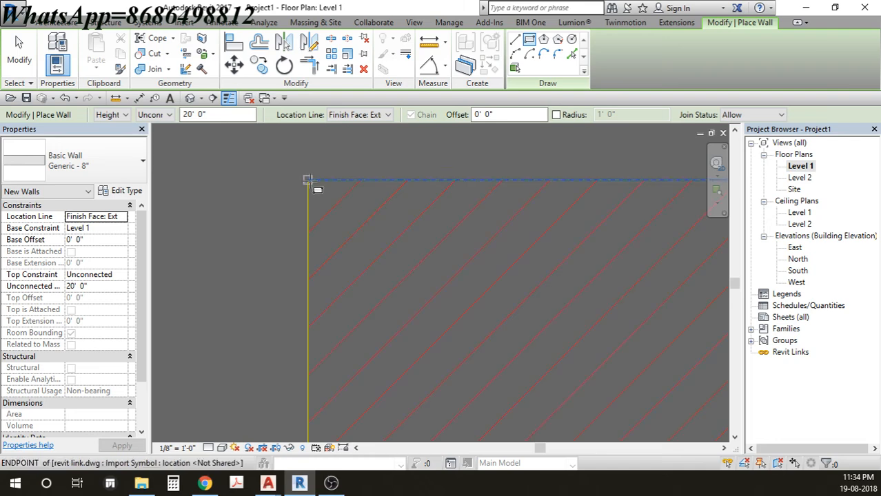
{"action": "left_click", "coordinate": [309, 181]}
{"action": "scroll", "coordinate": [415, 289], "scroll_direction": "down", "scroll_amount": 3}
{"action": "middle_click_drag", "start_coordinate": [467, 344], "coordinate": [405, 226]}
{"action": "scroll", "coordinate": [405, 226], "scroll_direction": "down", "scroll_amount": 2}
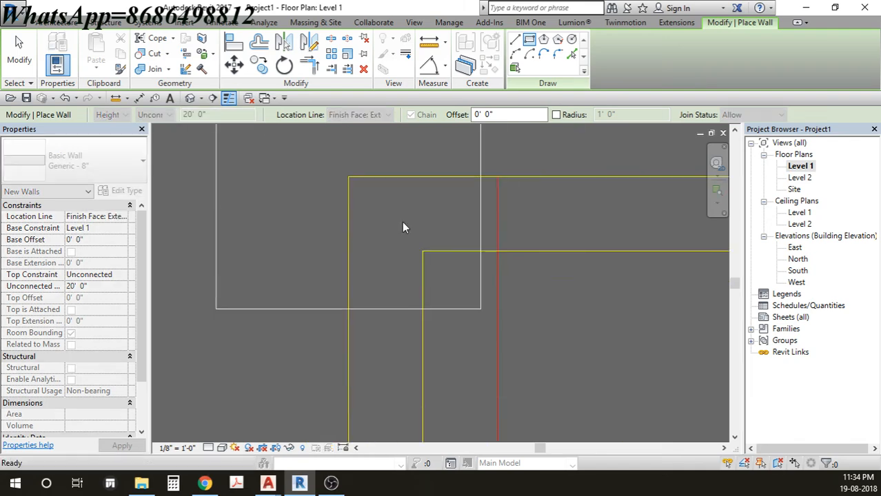
{"action": "middle_click_drag", "start_coordinate": [558, 379], "coordinate": [509, 285]}
{"action": "scroll", "coordinate": [509, 284], "scroll_direction": "down", "scroll_amount": 2}
{"action": "scroll", "coordinate": [591, 383], "scroll_direction": "down", "scroll_amount": 2}
{"action": "middle_click_drag", "start_coordinate": [592, 385], "coordinate": [491, 245]}
{"action": "scroll", "coordinate": [492, 246], "scroll_direction": "down", "scroll_amount": 1}
{"action": "scroll", "coordinate": [511, 297], "scroll_direction": "down", "scroll_amount": 1}
{"action": "middle_click_drag", "start_coordinate": [549, 336], "coordinate": [441, 244]}
{"action": "scroll", "coordinate": [441, 244], "scroll_direction": "down", "scroll_amount": 1}
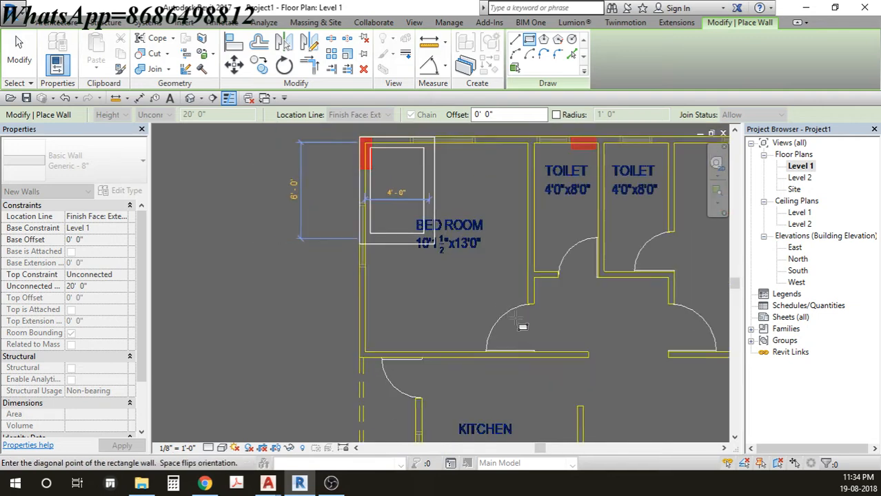
{"action": "scroll", "coordinate": [521, 323], "scroll_direction": "down", "scroll_amount": 2}
- Place the opposite corner at the plan's bottom-right outer corner to complete the wall rectangle
{"action": "middle_click_drag", "start_coordinate": [520, 322], "coordinate": [372, 183]}
{"action": "scroll", "coordinate": [372, 183], "scroll_direction": "down", "scroll_amount": 2}
{"action": "middle_click_drag", "start_coordinate": [463, 320], "coordinate": [395, 206]}
{"action": "middle_click_drag", "start_coordinate": [445, 339], "coordinate": [435, 265]}
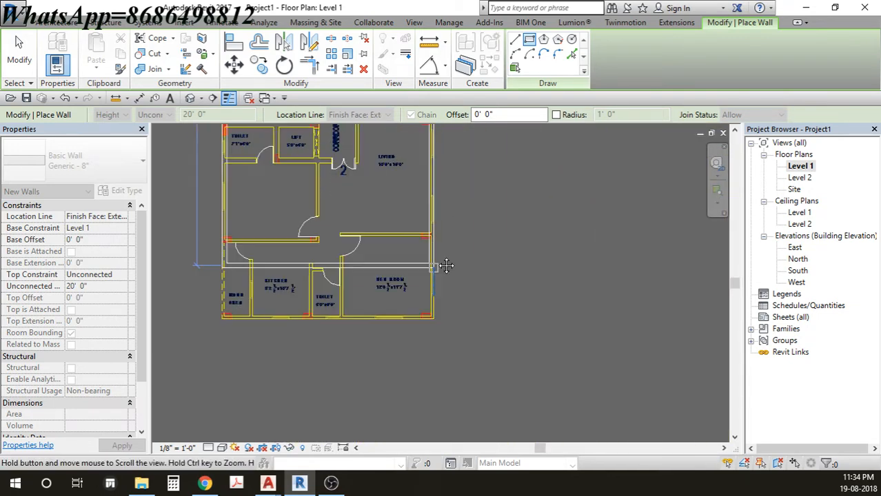
{"action": "scroll", "coordinate": [427, 318], "scroll_direction": "up", "scroll_amount": 1}
{"action": "scroll", "coordinate": [431, 320], "scroll_direction": "up", "scroll_amount": 2}
{"action": "scroll", "coordinate": [435, 288], "scroll_direction": "up", "scroll_amount": 1}
{"action": "scroll", "coordinate": [435, 277], "scroll_direction": "up", "scroll_amount": 1}
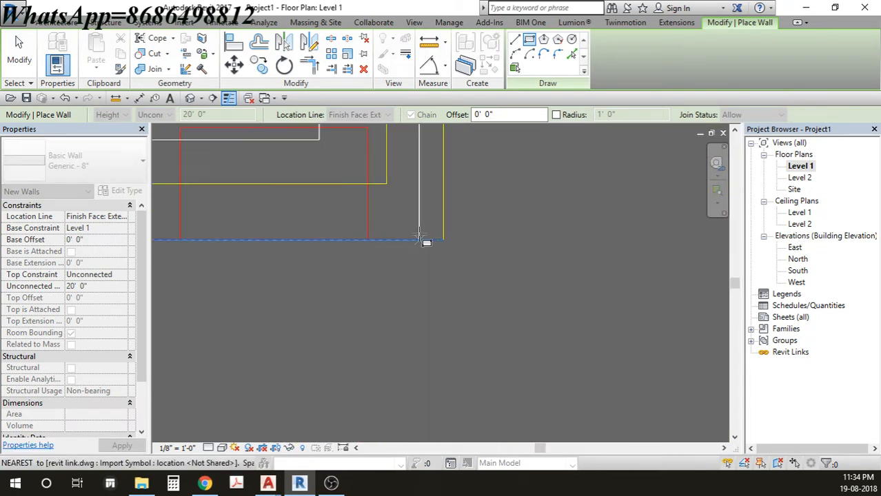
{"action": "left_click", "coordinate": [443, 241]}
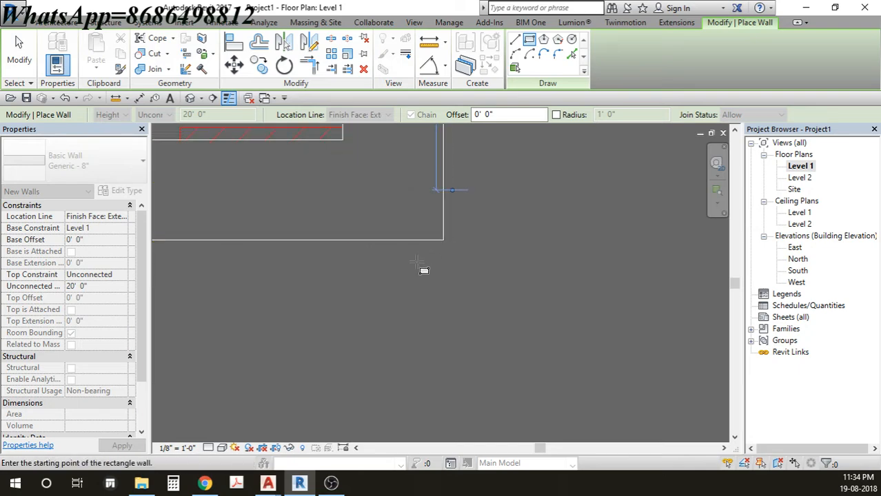
{"action": "scroll", "coordinate": [423, 269], "scroll_direction": "down", "scroll_amount": 5}
{"action": "scroll", "coordinate": [378, 225], "scroll_direction": "down", "scroll_amount": 2}
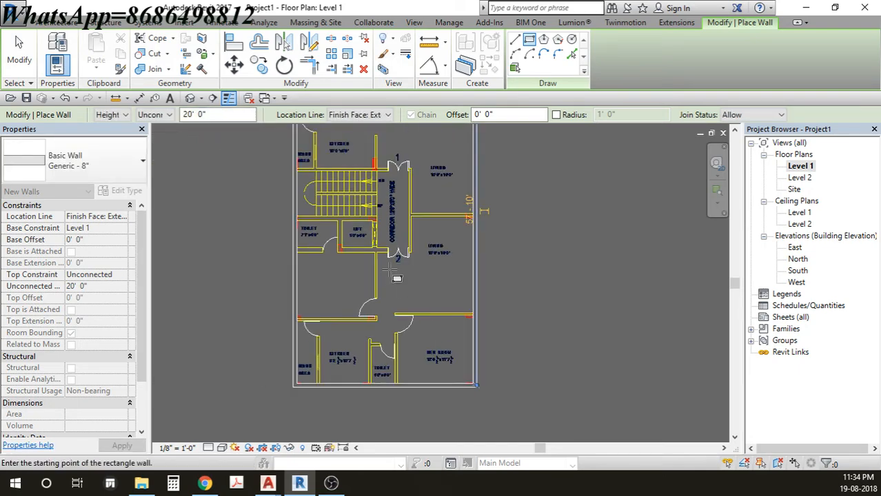
{"action": "scroll", "coordinate": [359, 201], "scroll_direction": "up", "scroll_amount": 3}
{"action": "key", "text": "Escape"}
{"action": "key", "text": "Escape"}
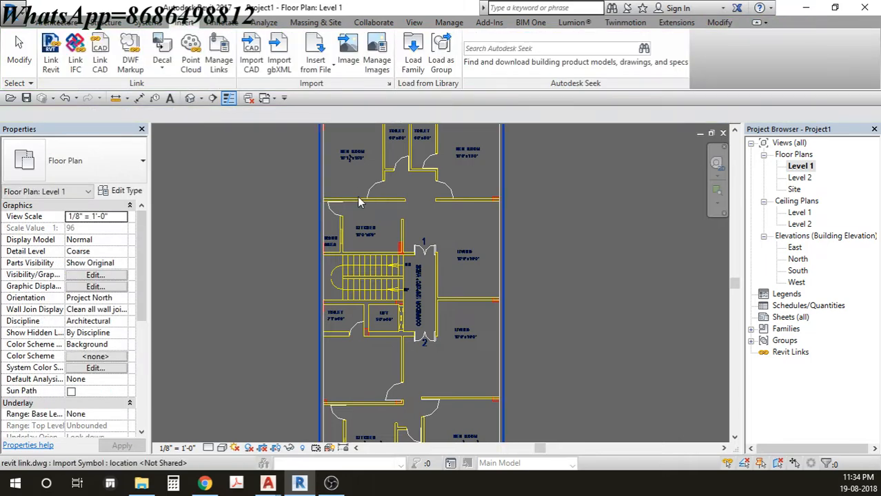
- Switch to the default 3D view with 3D, orbit top-down, and open the application menu
{"action": "key", "text": "3"}
{"action": "key", "text": "d"}
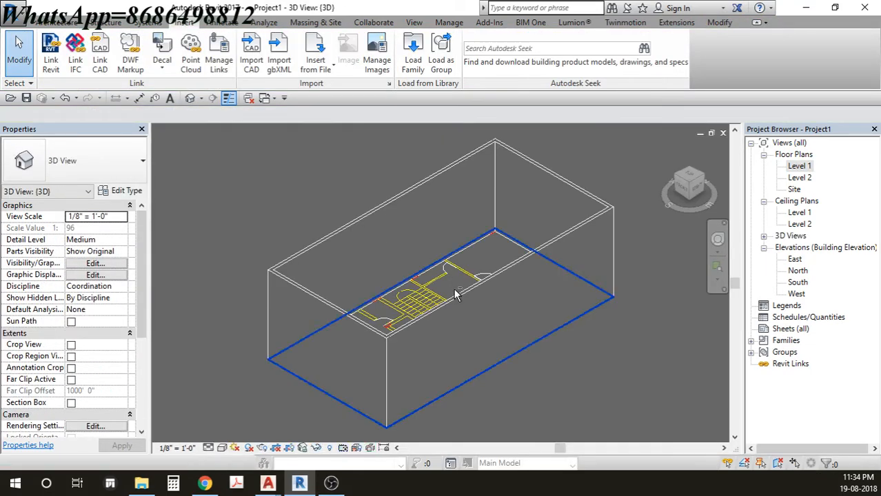
{"action": "middle_click_drag", "start_coordinate": [456, 237], "coordinate": [460, 258], "text": "shift"}
{"action": "left_click", "coordinate": [17, 20]}
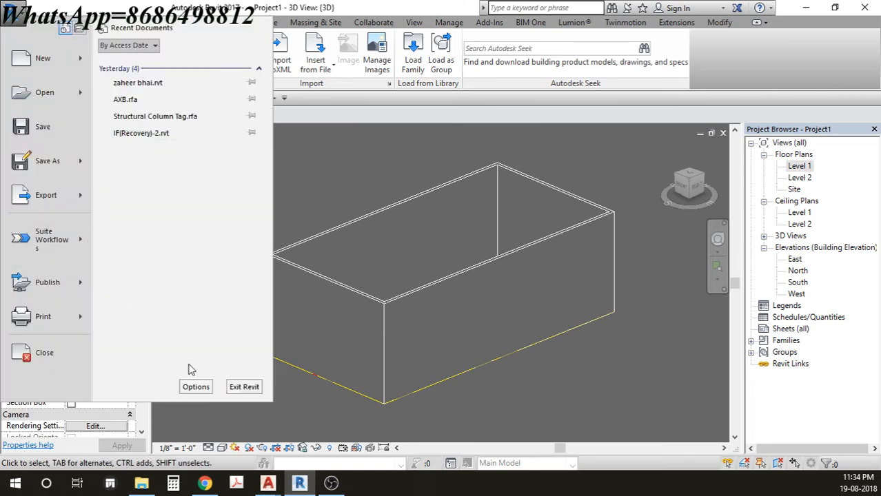
- In Options > Graphics, raise the background colour's luminance to white and apply it
{"action": "left_click", "coordinate": [194, 385]}
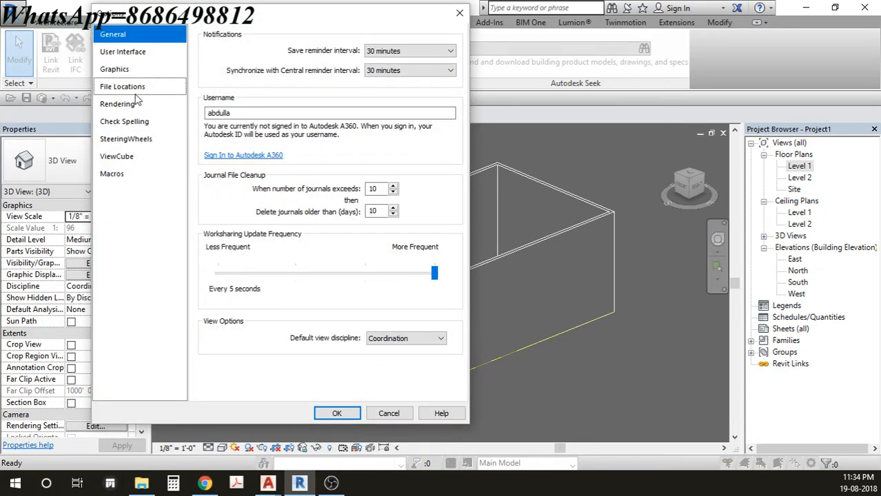
{"action": "left_click", "coordinate": [133, 72]}
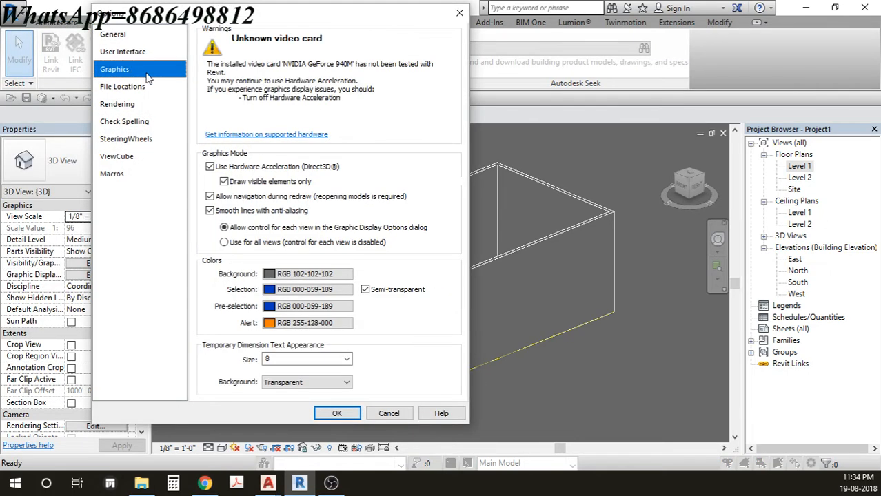
{"action": "left_click", "coordinate": [310, 271]}
{"action": "left_click_drag", "start_coordinate": [427, 191], "coordinate": [426, 117]}
{"action": "left_click", "coordinate": [333, 330]}
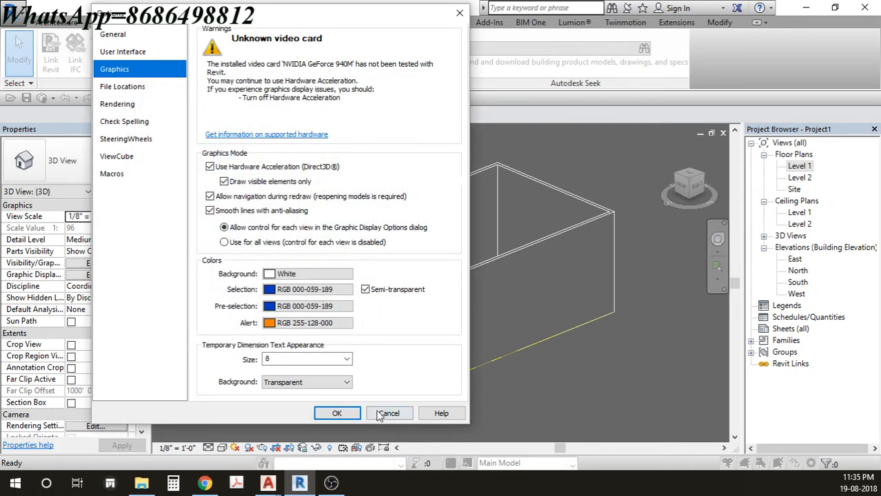
{"action": "left_click", "coordinate": [337, 412]}
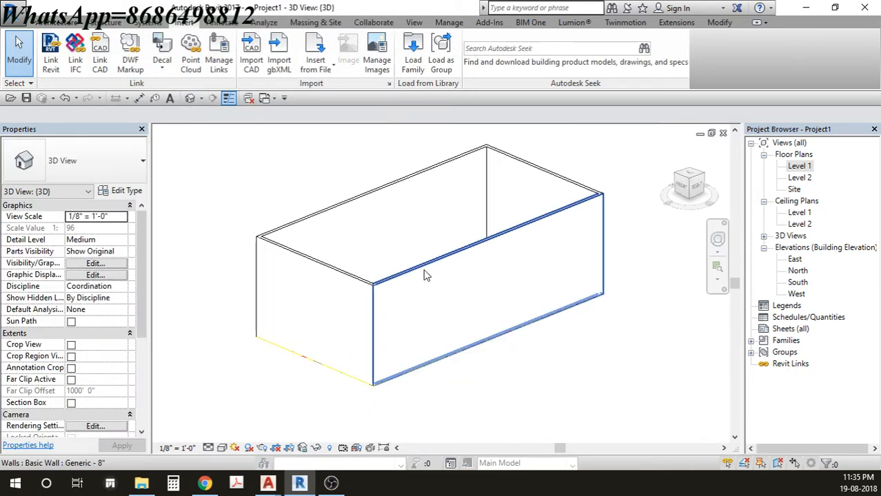
- Orbit around the walled box and linked plan, ending on a side view
{"action": "middle_click_drag", "start_coordinate": [334, 232], "coordinate": [395, 275], "text": "shift"}
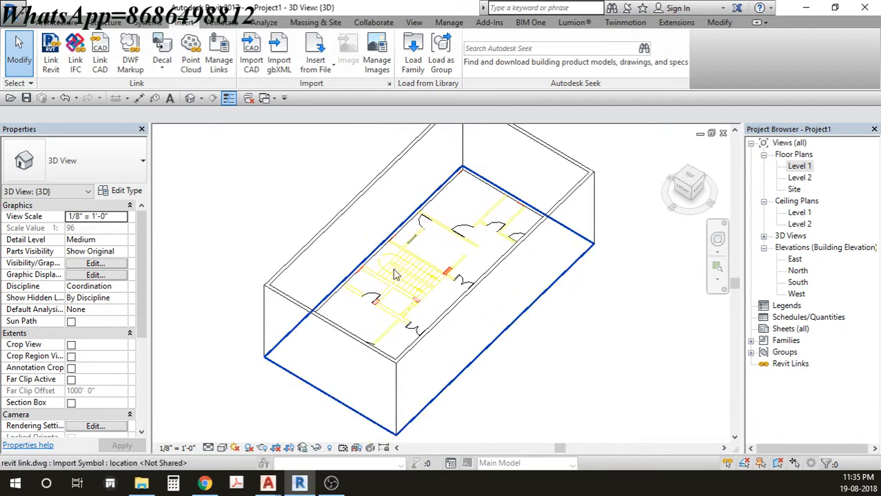
{"action": "scroll", "coordinate": [396, 274], "scroll_direction": "up", "scroll_amount": 4}
{"action": "middle_click_drag", "start_coordinate": [417, 308], "coordinate": [455, 291], "text": "shift"}
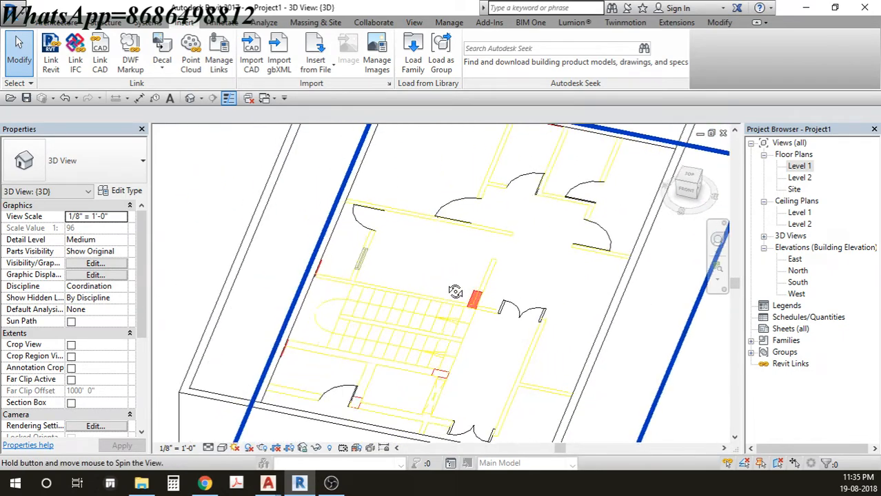
{"action": "scroll", "coordinate": [386, 293], "scroll_direction": "down", "scroll_amount": 6}
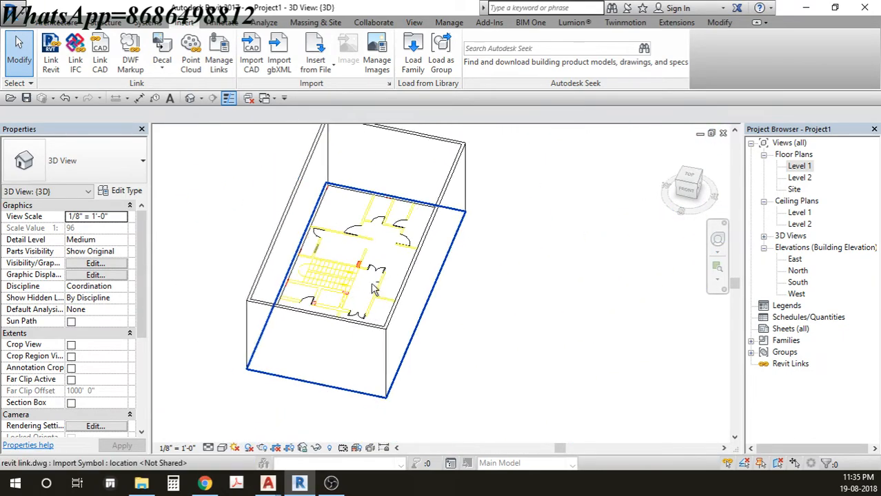
{"action": "middle_click_drag", "start_coordinate": [372, 289], "coordinate": [431, 237], "text": "shift"}
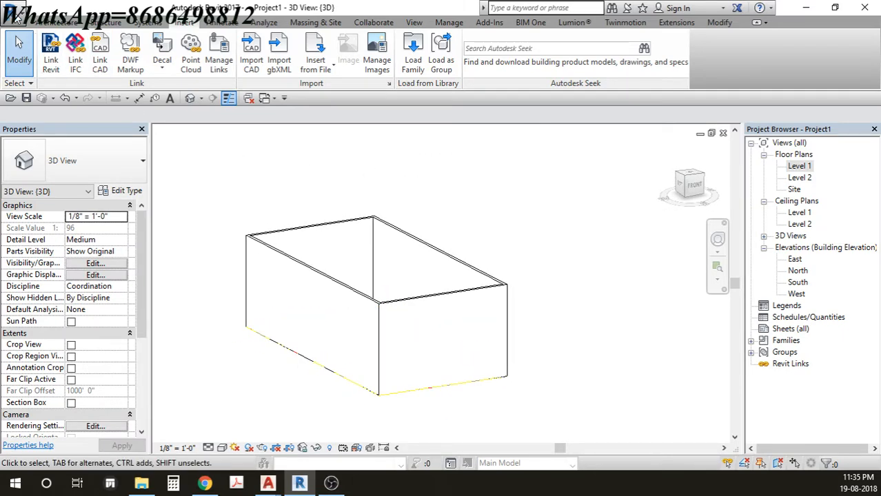
{"action": "left_click", "coordinate": [15, 15]}
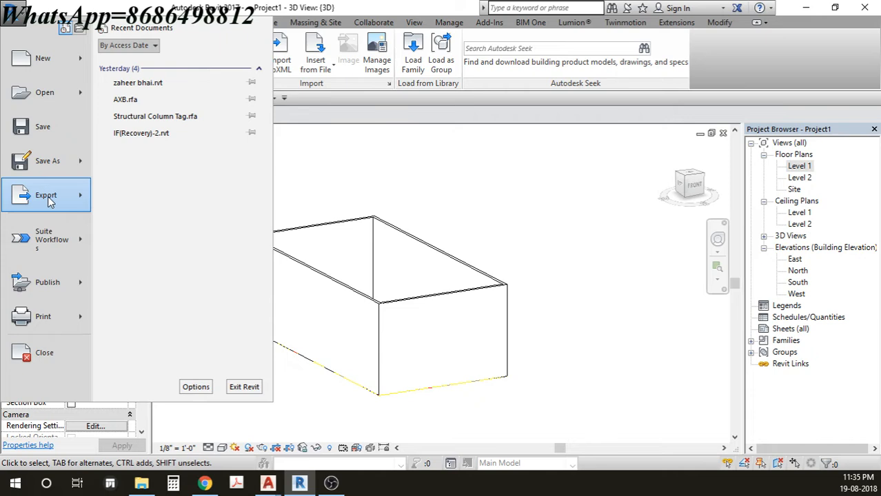
- Export the 3D view as AutoCAD 2013 DWG 'Project1 - 3D View - {3D}' to the Desktop
{"action": "mouse_move", "coordinate": [48, 200]}
{"action": "mouse_move", "coordinate": [199, 57]}
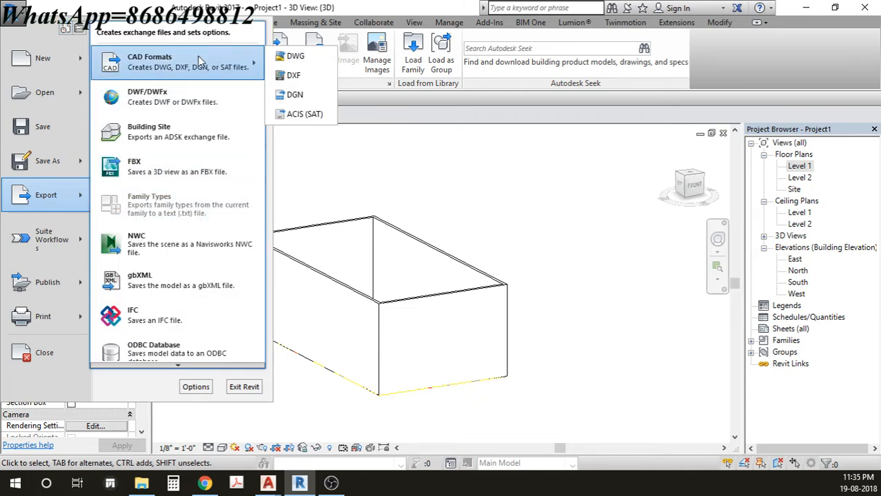
{"action": "left_click", "coordinate": [304, 58]}
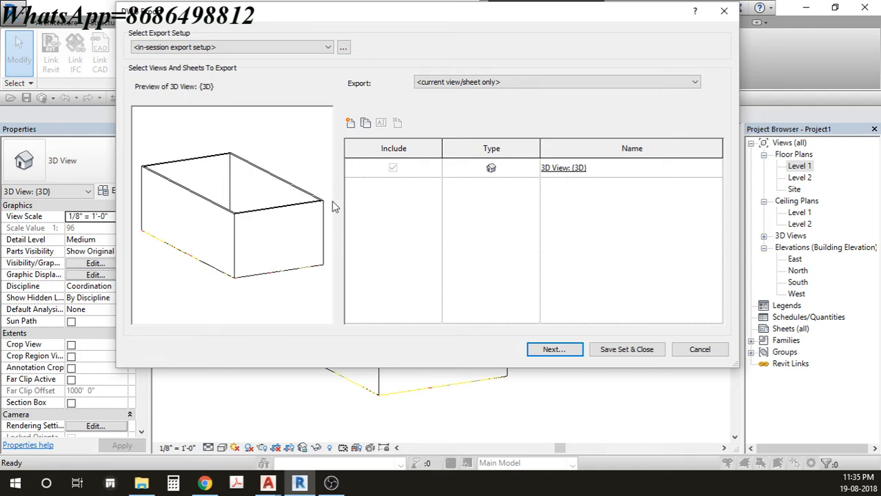
{"action": "left_click", "coordinate": [559, 348]}
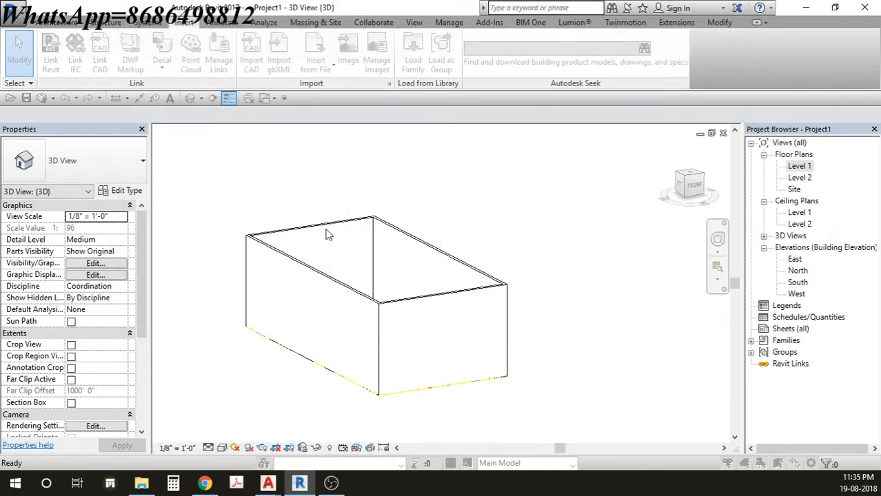
{"action": "left_click_drag", "start_coordinate": [79, 87], "coordinate": [450, 41]}
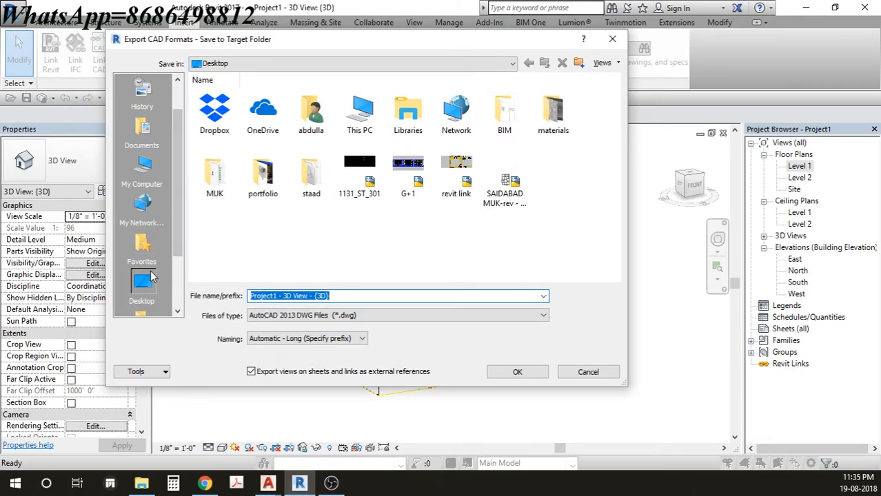
{"action": "left_click", "coordinate": [354, 296]}
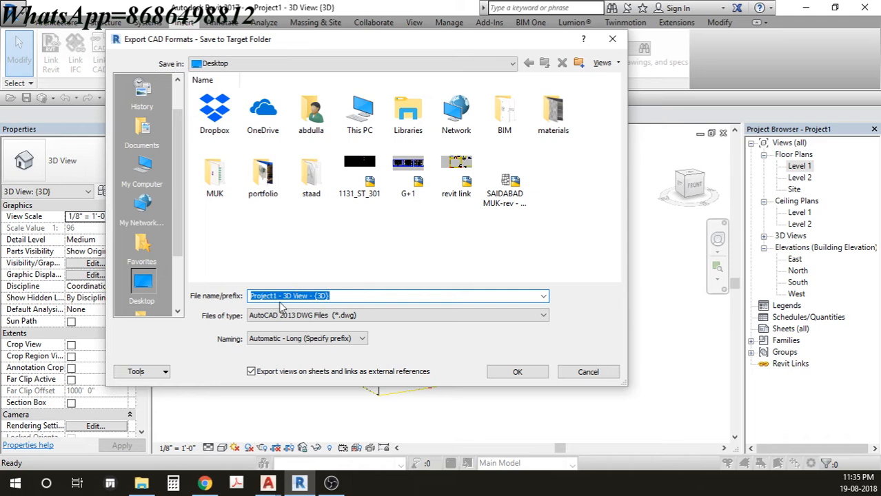
{"action": "left_click", "coordinate": [517, 373]}
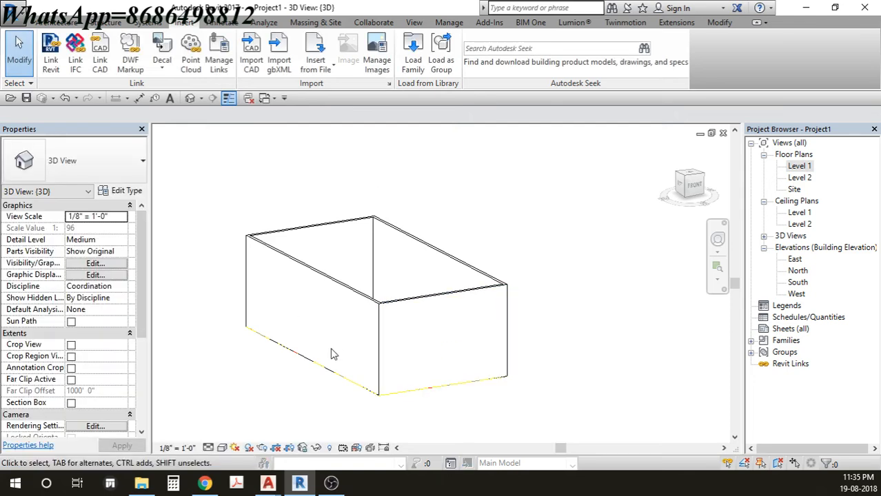
{"action": "left_click", "coordinate": [268, 483]}
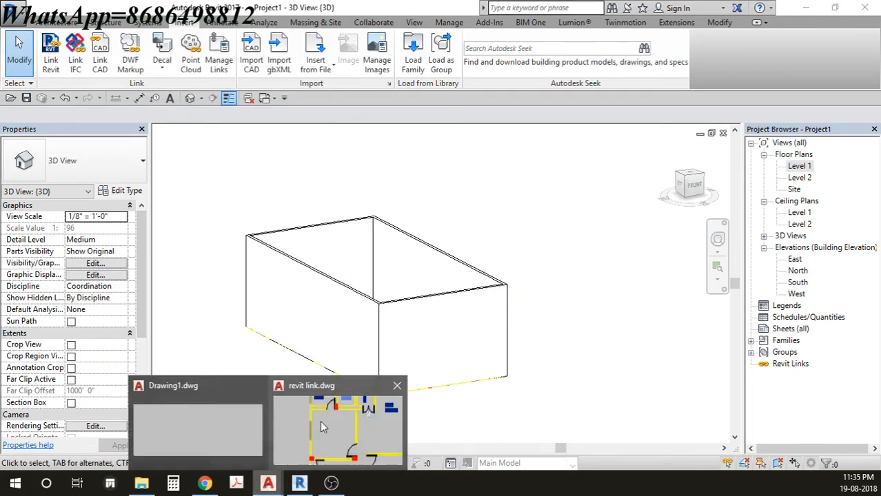
- Open the exported 'Project1 - 3D View - {3D}.dwg' from the Desktop in AutoCAD
{"action": "left_click", "coordinate": [320, 422]}
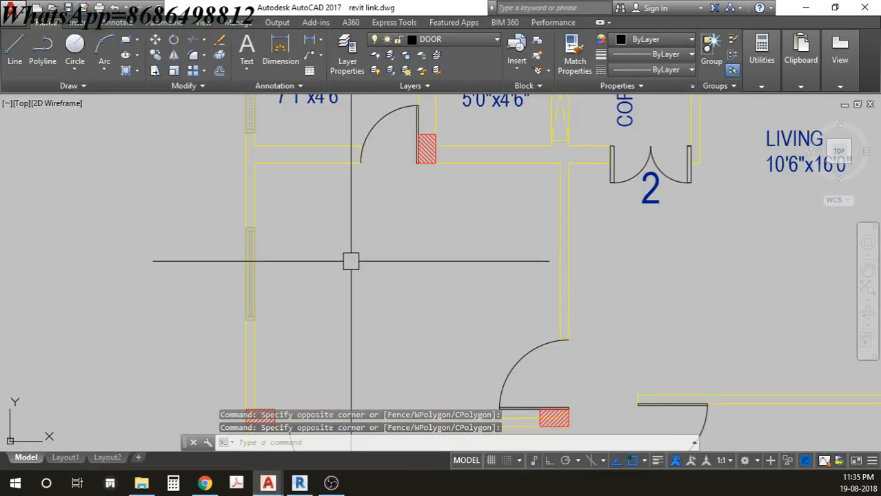
{"action": "left_click", "coordinate": [13, 15]}
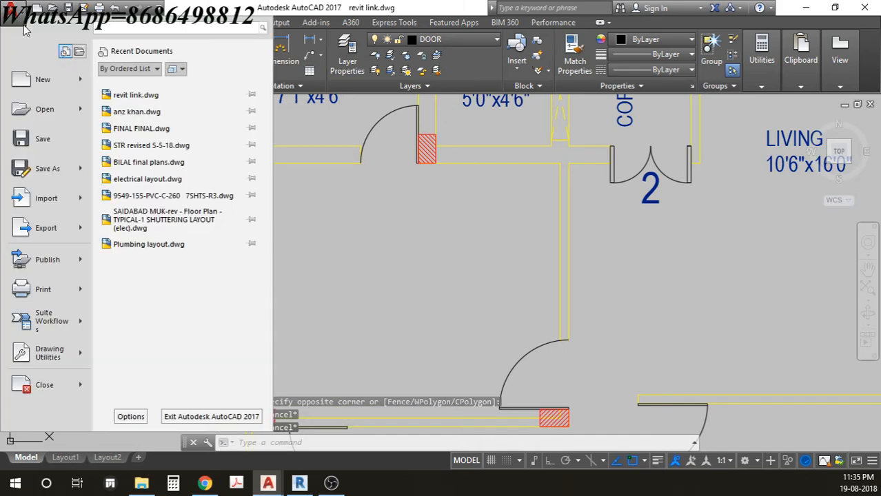
{"action": "left_click", "coordinate": [50, 109]}
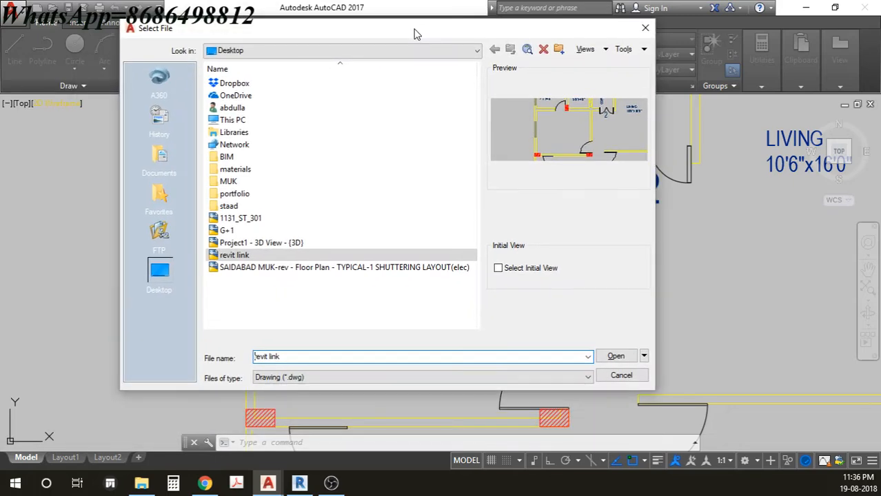
{"action": "left_click", "coordinate": [272, 243]}
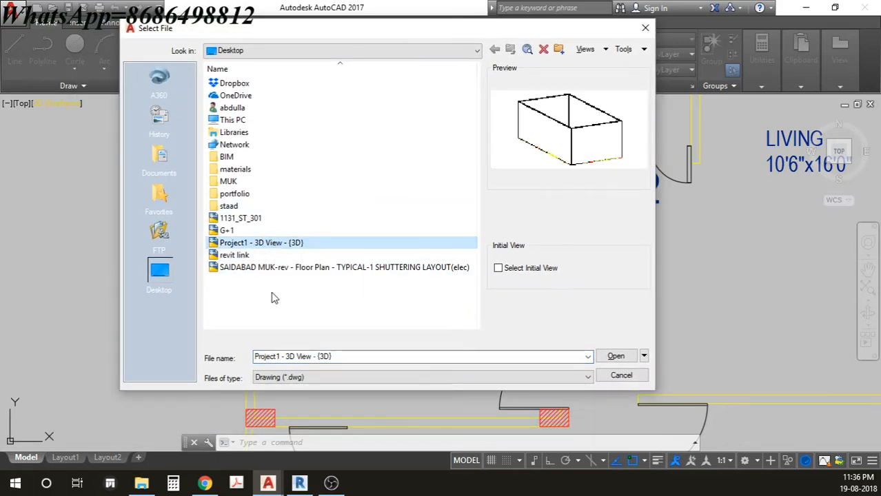
{"action": "left_click", "coordinate": [615, 356]}
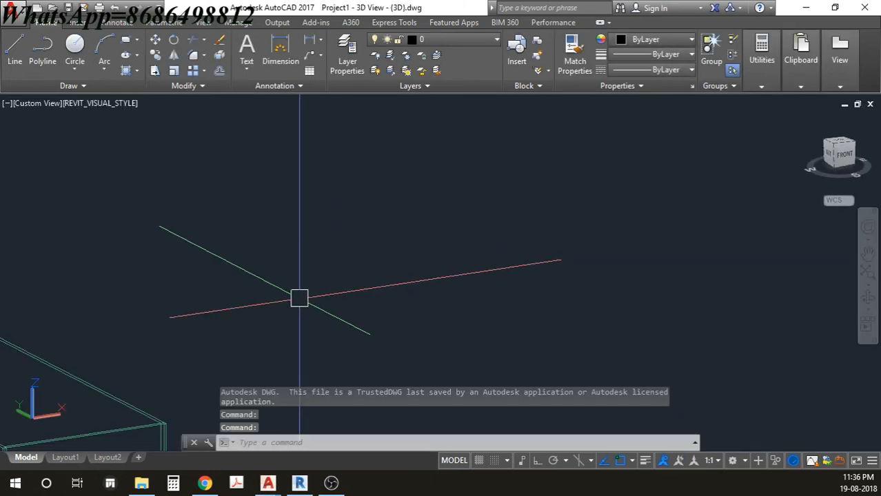
- Pan and orbit the exported model to an angled front-right view and apply Realistic shading
{"action": "middle_click_drag", "start_coordinate": [231, 305], "coordinate": [560, 166]}
{"action": "scroll", "coordinate": [501, 256], "scroll_direction": "down", "scroll_amount": 3}
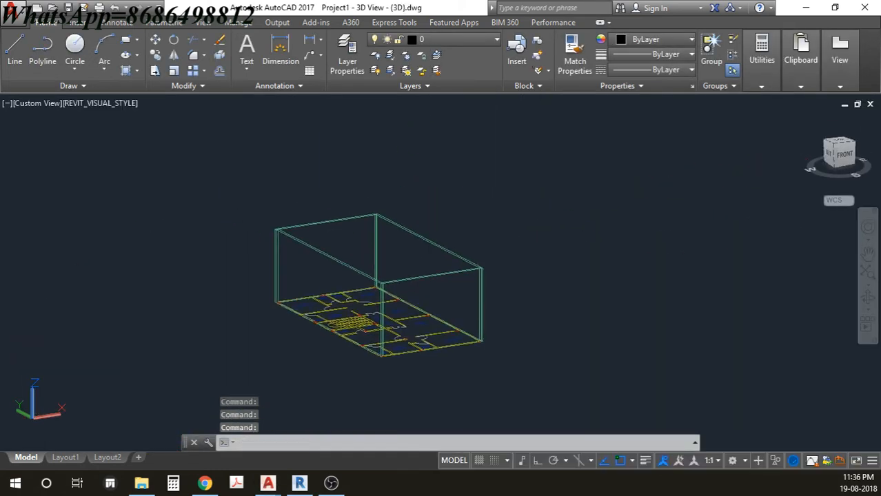
{"action": "middle_click_drag", "start_coordinate": [472, 271], "coordinate": [386, 296], "text": "shift"}
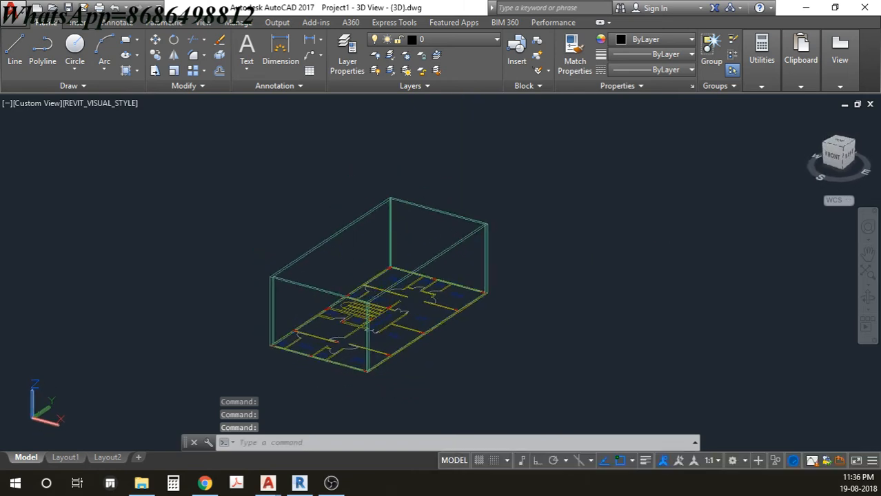
{"action": "left_click", "coordinate": [91, 104]}
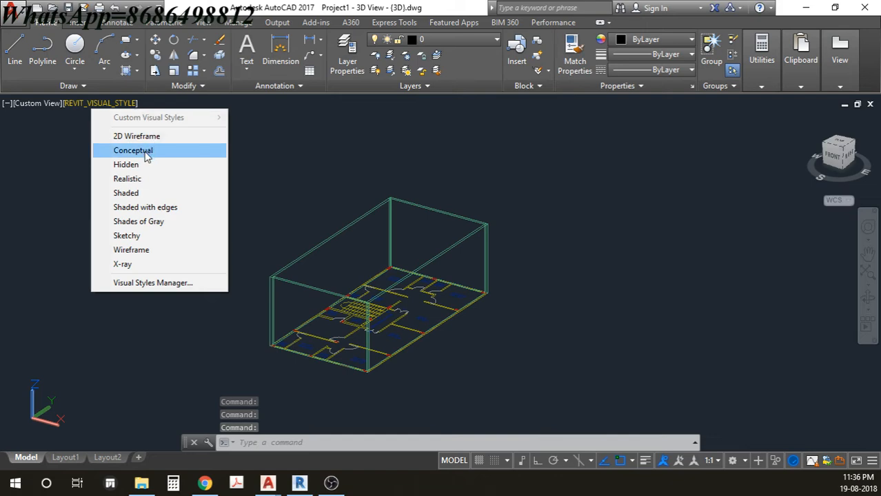
{"action": "left_click", "coordinate": [149, 179]}
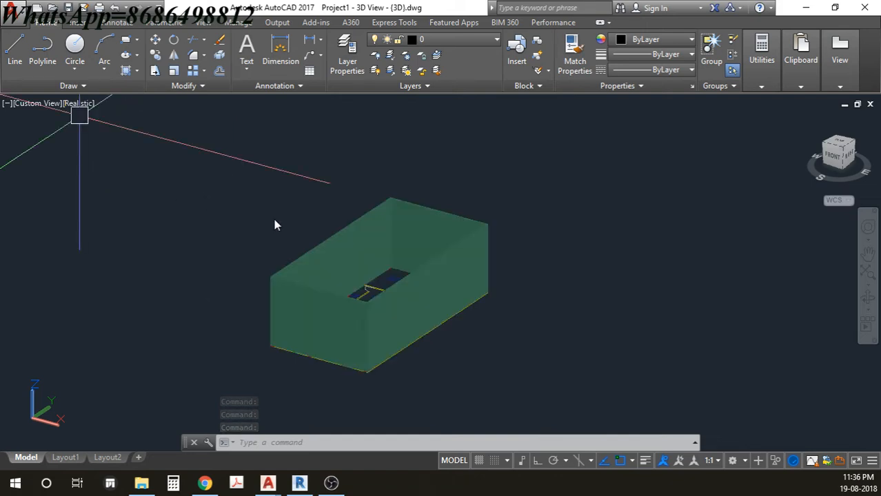
- Orbit the shaded wall box to see the floor plan inside it
{"action": "mouse_move", "coordinate": [413, 285]}
{"action": "middle_mouse_down", "text": "shift"}
{"action": "mouse_move", "coordinate": [338, 315]}
{"action": "mouse_move", "coordinate": [273, 243]}
{"action": "mouse_move", "coordinate": [415, 214]}
{"action": "mouse_move", "coordinate": [456, 287]}
{"action": "mouse_move", "coordinate": [366, 308]}
{"action": "mouse_move", "coordinate": [354, 291]}
{"action": "mouse_move", "coordinate": [414, 320]}
{"action": "mouse_move", "coordinate": [477, 277]}
{"action": "mouse_move", "coordinate": [403, 325]}
{"action": "mouse_move", "coordinate": [335, 282]}
{"action": "mouse_move", "coordinate": [429, 279]}
{"action": "mouse_move", "coordinate": [442, 258]}
{"action": "mouse_move", "coordinate": [450, 282]}
{"action": "mouse_move", "coordinate": [369, 253]}
{"action": "mouse_move", "coordinate": [418, 279]}
{"action": "middle_mouse_up", "text": "shift"}
{"action": "scroll", "coordinate": [387, 269], "scroll_direction": "up", "scroll_amount": 5}
{"action": "middle_click_drag", "start_coordinate": [373, 263], "coordinate": [416, 277], "text": "shift"}
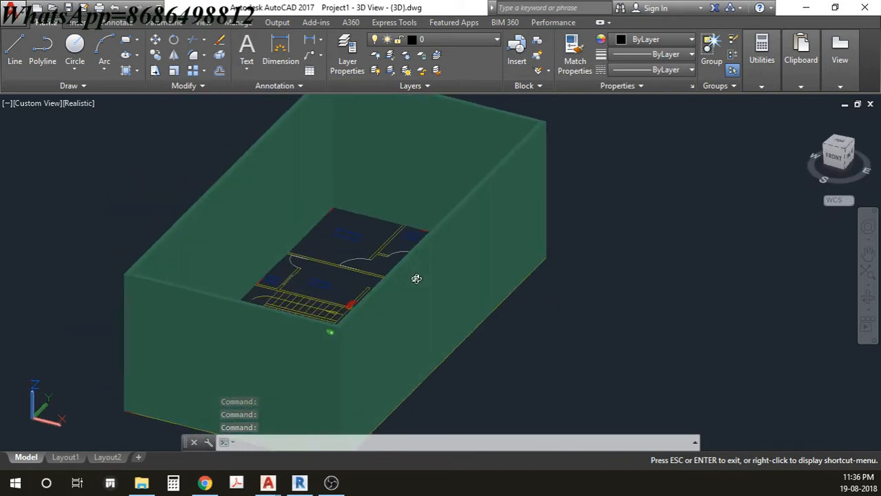
{"action": "left_click", "coordinate": [651, 214]}
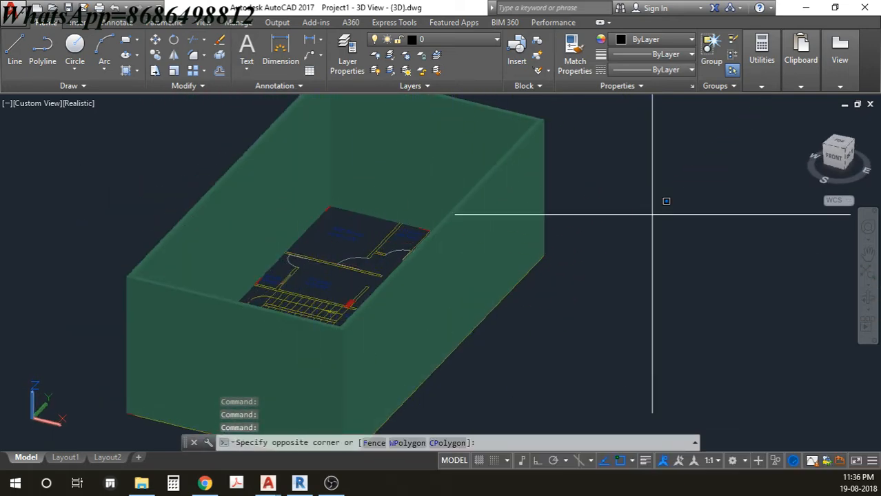
{"action": "left_click", "coordinate": [611, 287]}
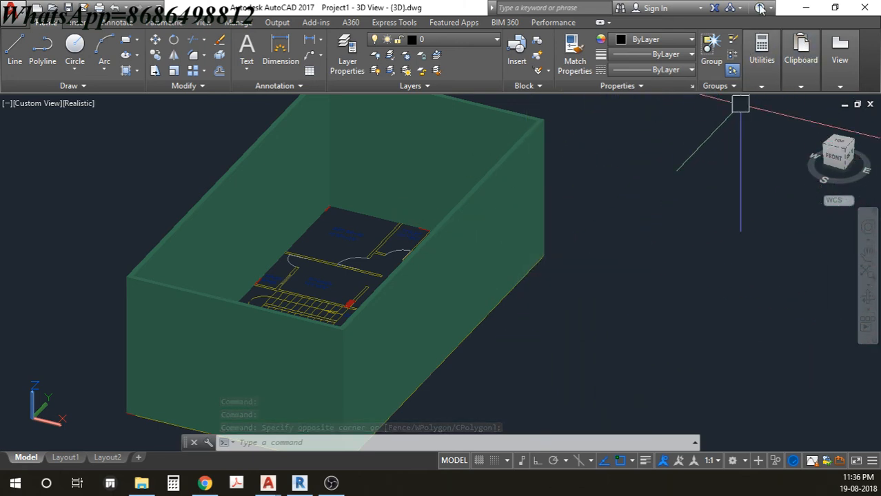
- Return to Revit and show the 3D view zoomed to fit at its home angle
{"action": "left_click", "coordinate": [808, 10]}
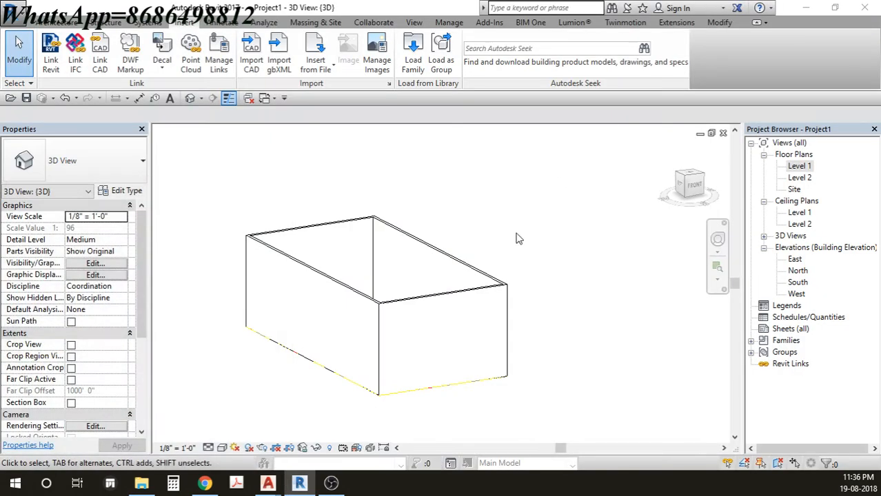
{"action": "middle_click", "coordinate": [541, 238]}
{"action": "middle_click", "coordinate": [541, 239]}
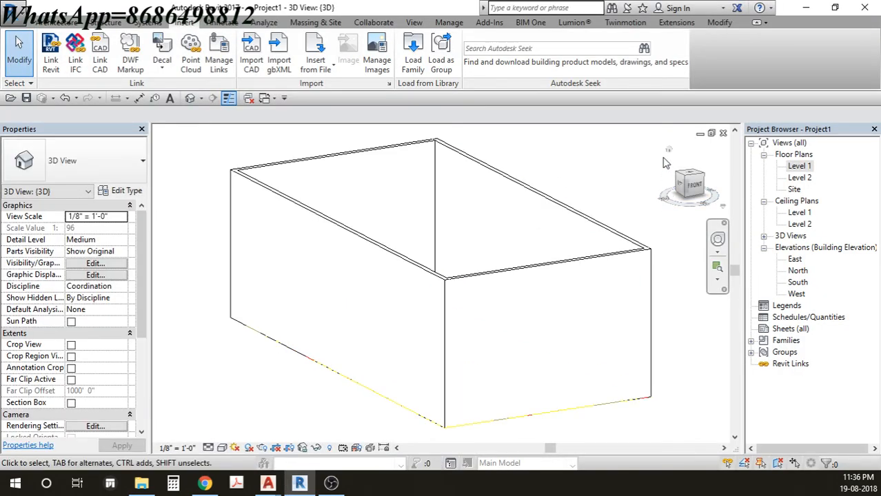
{"action": "left_click", "coordinate": [668, 151]}
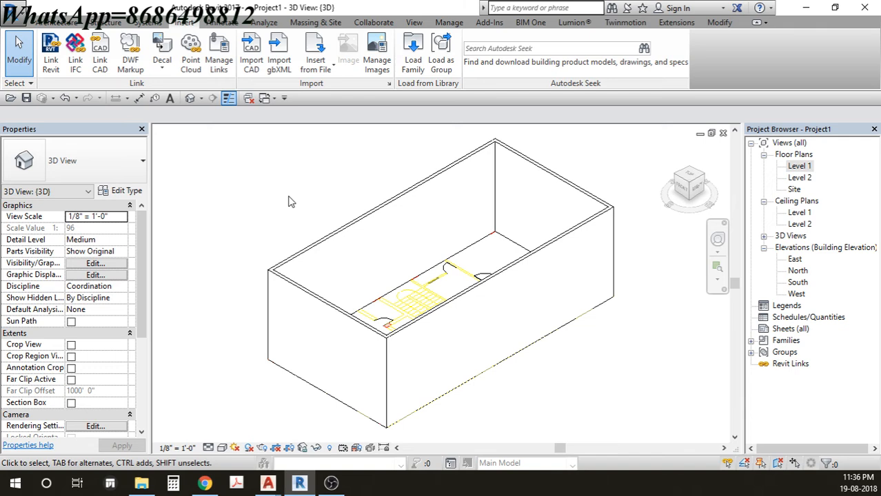
- Select walls, including the long back wall, using window and crossing selection boxes
{"action": "left_click_drag", "start_coordinate": [301, 160], "coordinate": [276, 178]}
{"action": "left_click", "coordinate": [412, 197]}
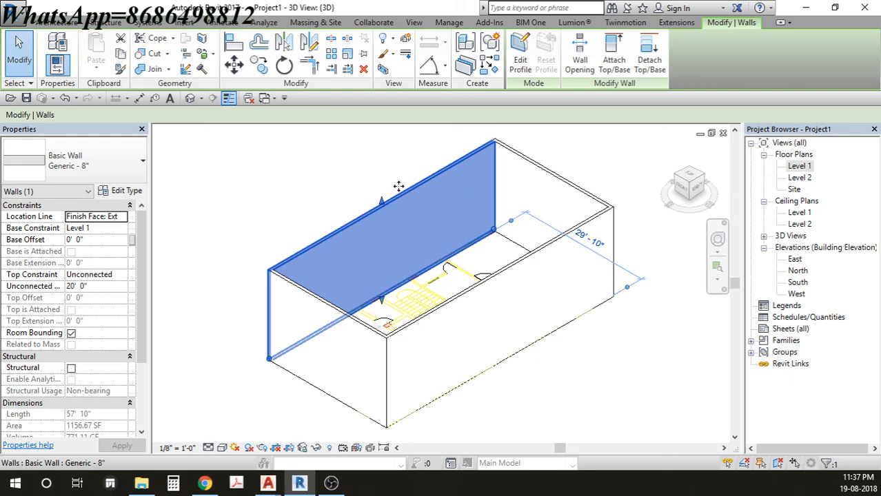
{"action": "left_click_drag", "start_coordinate": [301, 161], "coordinate": [263, 183]}
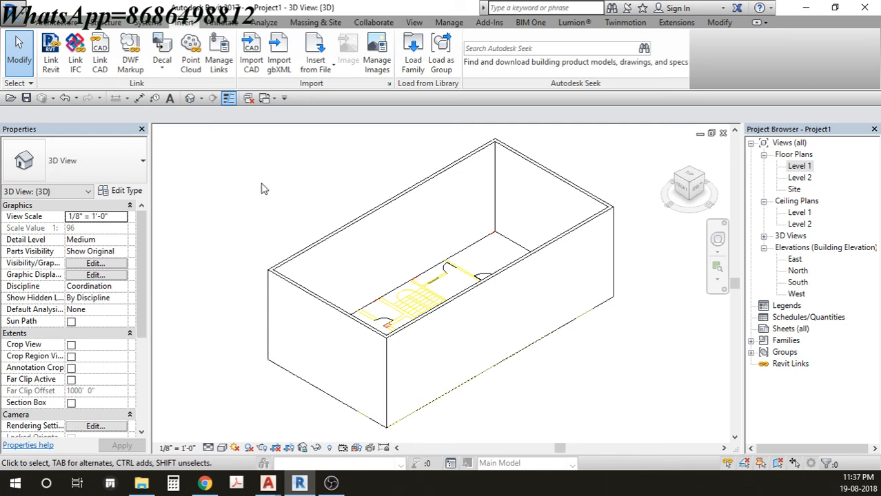
{"action": "left_click_drag", "start_coordinate": [320, 166], "coordinate": [270, 211]}
{"action": "left_click_drag", "start_coordinate": [409, 160], "coordinate": [314, 239]}
{"action": "left_click_drag", "start_coordinate": [295, 178], "coordinate": [252, 235]}
{"action": "left_click_drag", "start_coordinate": [374, 168], "coordinate": [336, 242]}
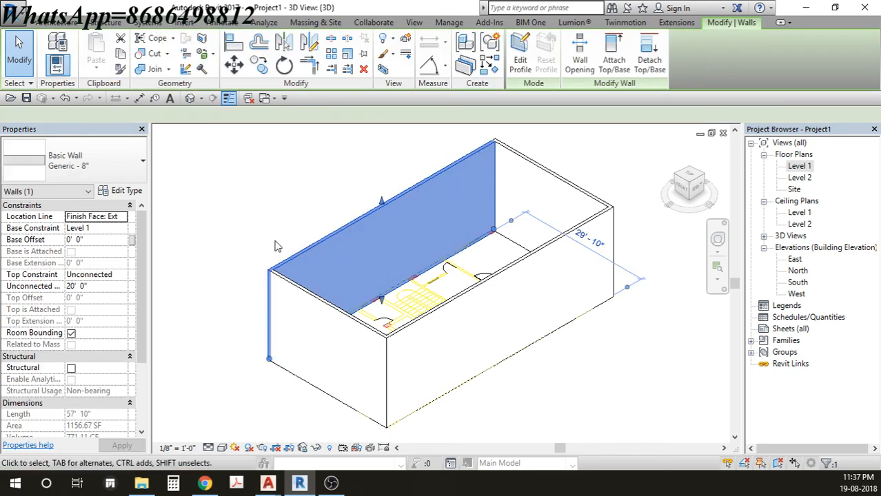
{"action": "middle_click_drag", "start_coordinate": [447, 246], "coordinate": [430, 246]}
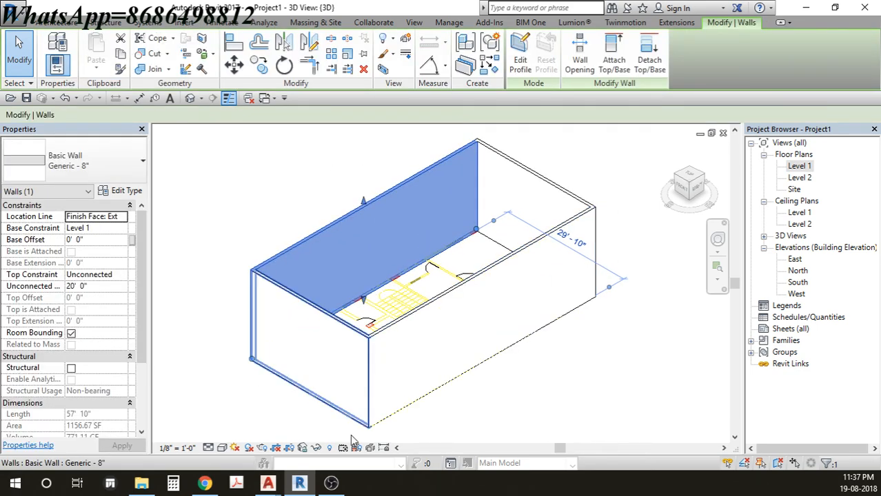